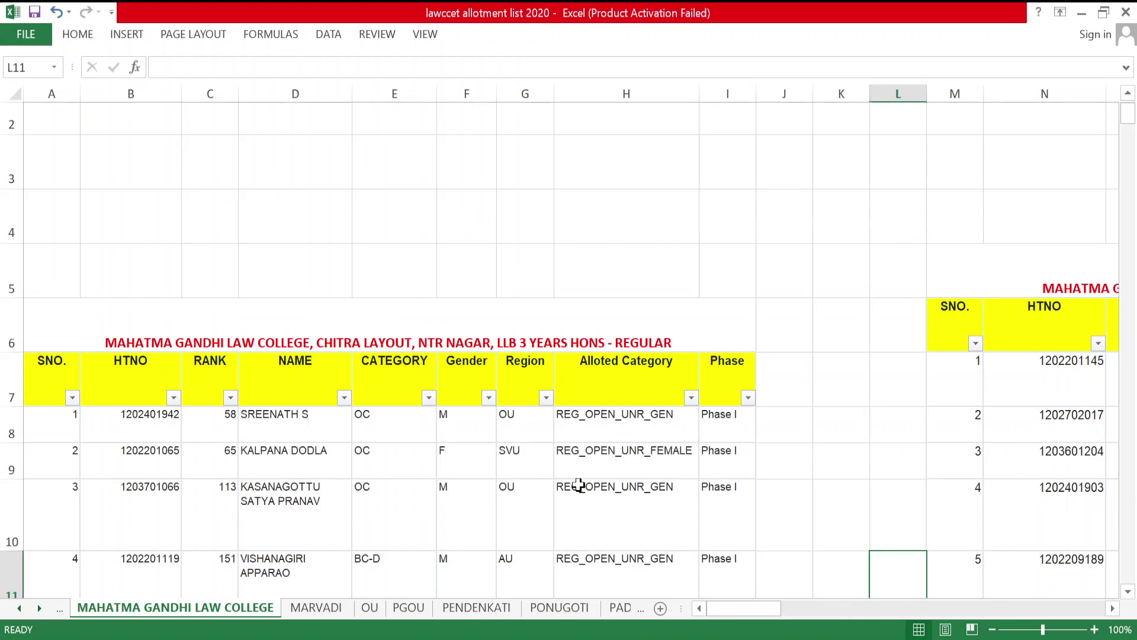
# Filter the Mahatma Gandhi Law College three-year LLB table to candidates in the BC-A category
pyautogui.scroll(-4, 512, 441)
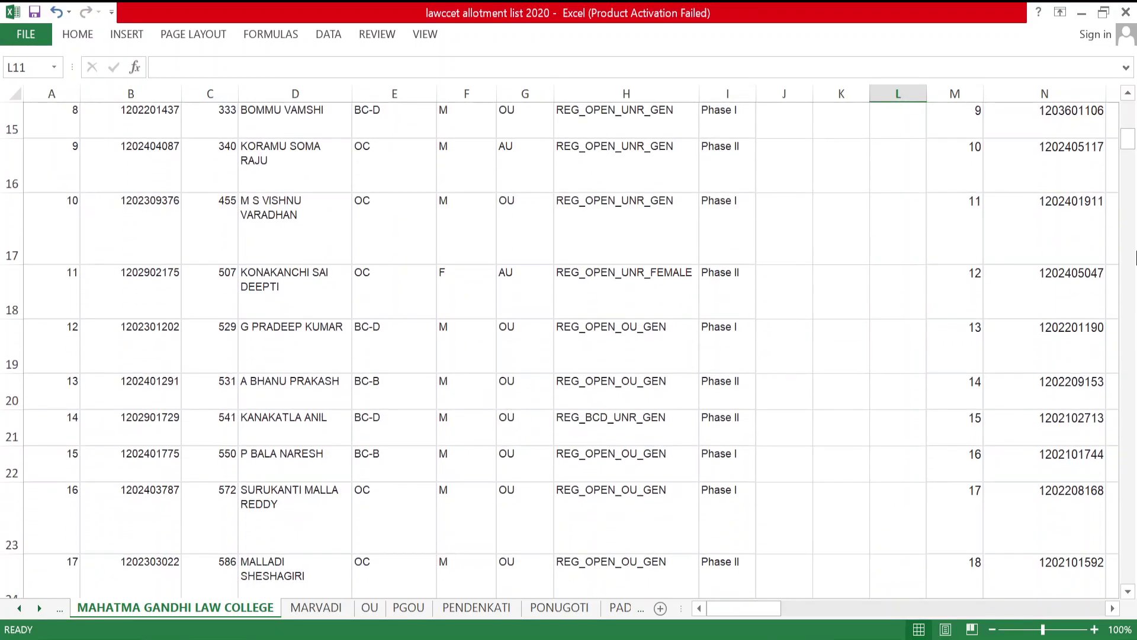
pyautogui.moveTo(1128, 93); pyautogui.dragTo(1128, 93)
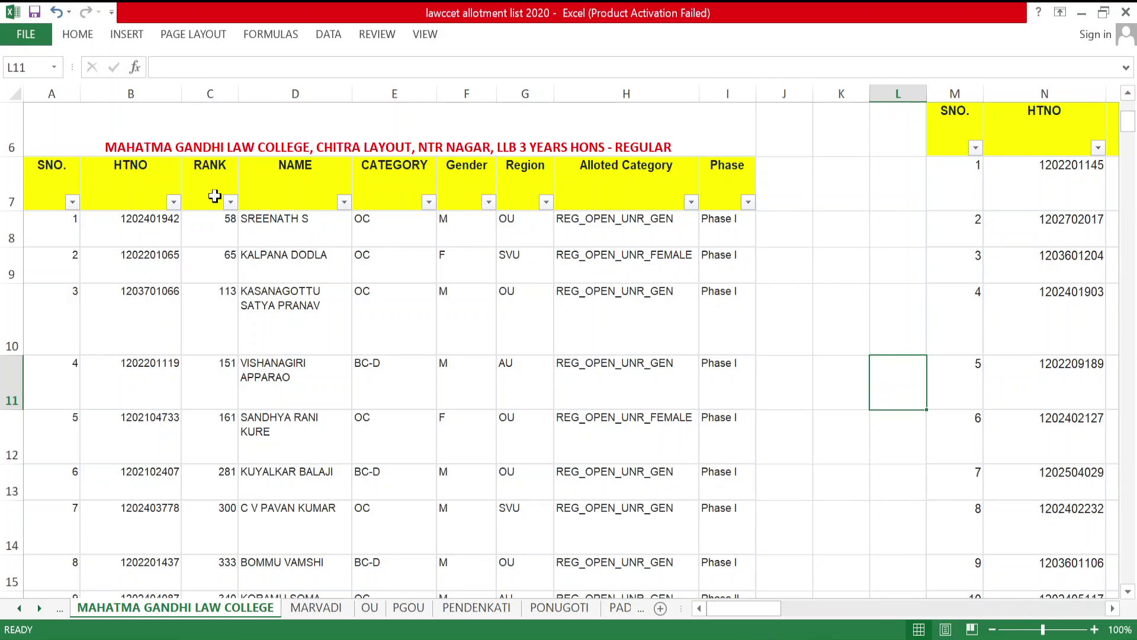
pyautogui.moveTo(205, 197); pyautogui.dragTo(195, 524)
pyautogui.moveTo(583, 184); pyautogui.dragTo(644, 510)
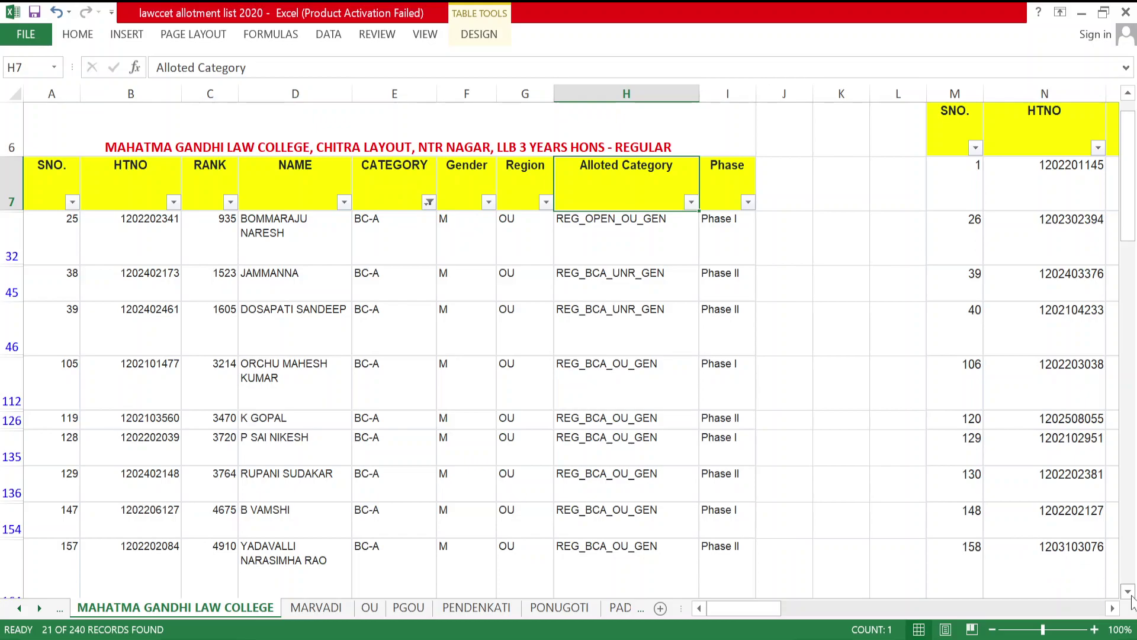
# Examine the ranks, gender, region and allotted categories of the BC-A candidates down to the last row
pyautogui.scroll(-2, 1128, 598)
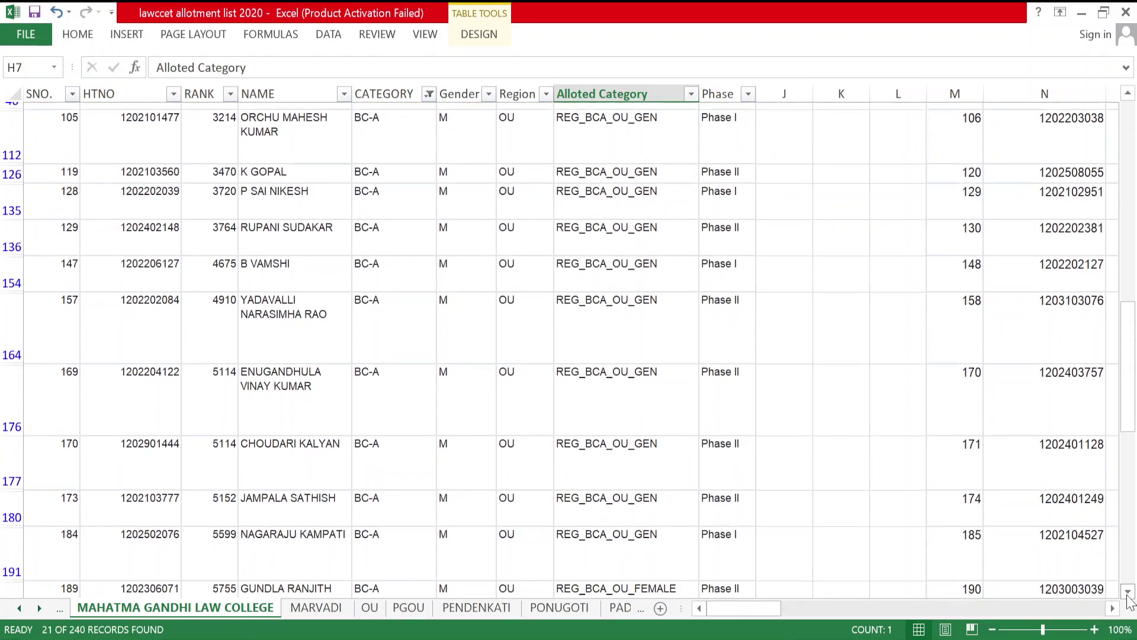
pyautogui.scroll(-3, 1128, 598)
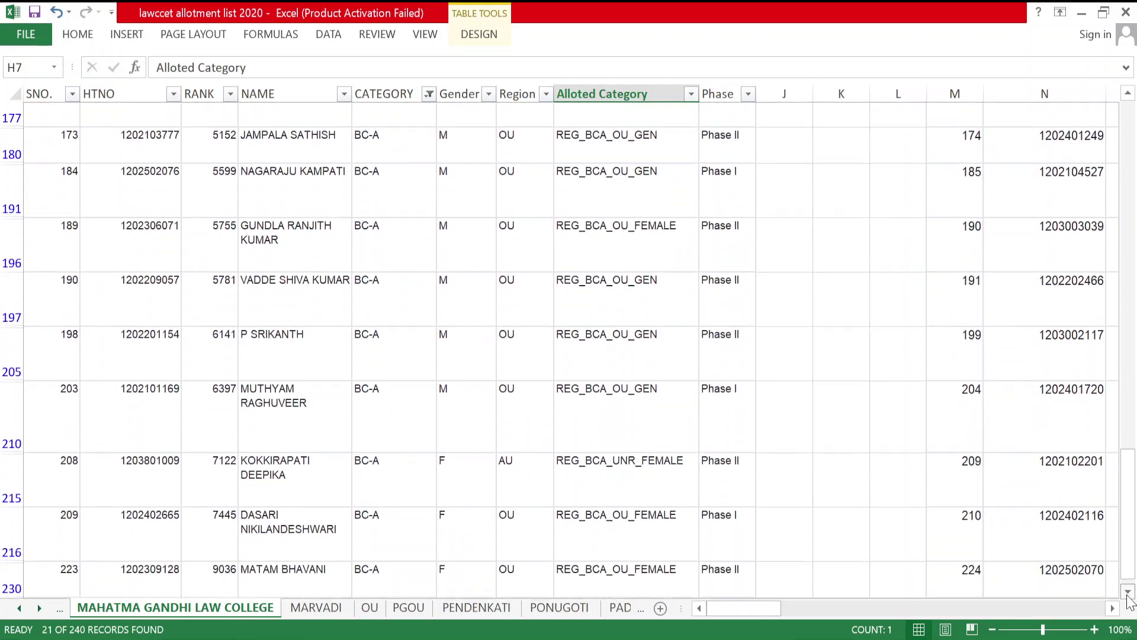
pyautogui.scroll(-1, 1128, 598)
pyautogui.scroll(3, 648, 419)
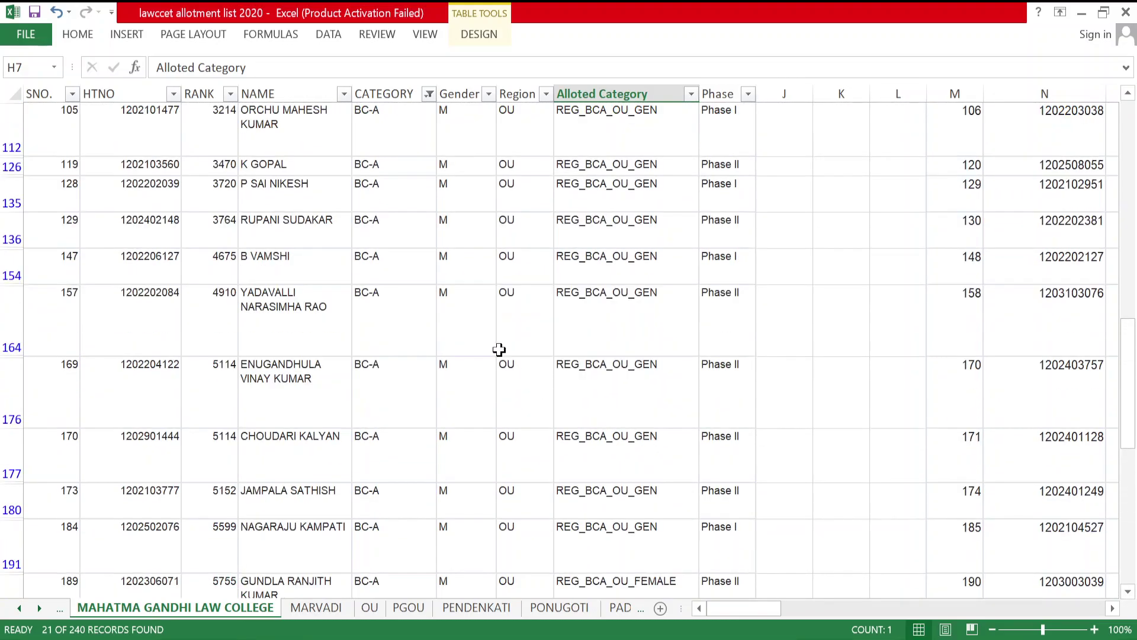
pyautogui.scroll(1, 496, 342)
pyautogui.scroll(2, 495, 221)
pyautogui.scroll(-2, 447, 249)
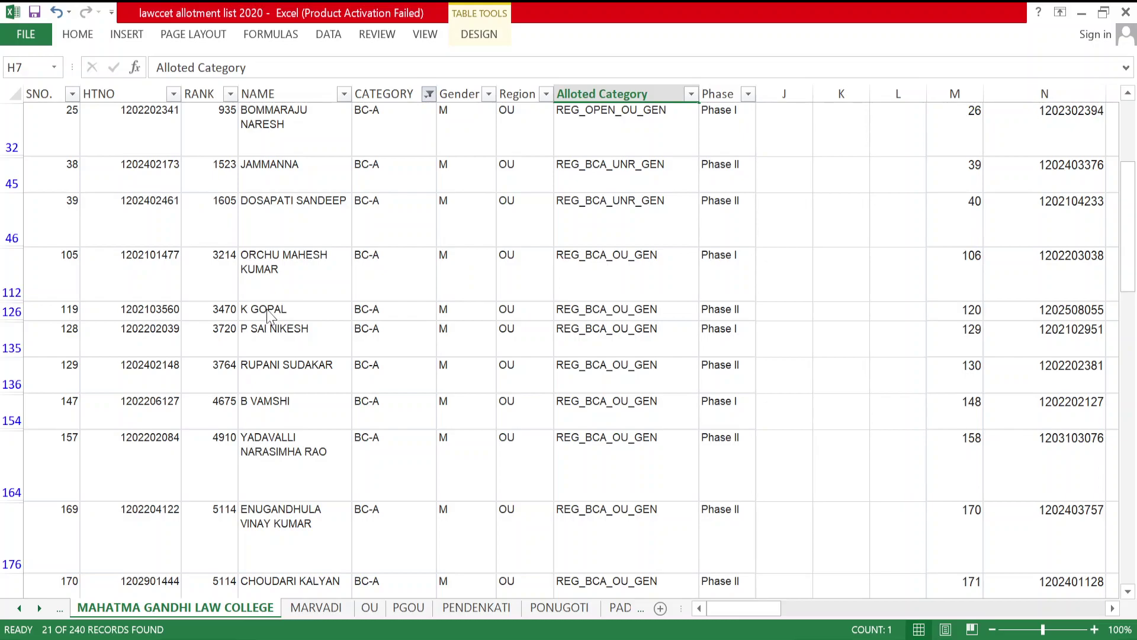
# Extend the CATEGORY filter to show BC-B along with BC-A, and pick out the BC-A entries among the rows
pyautogui.scroll(5, 445, 276)
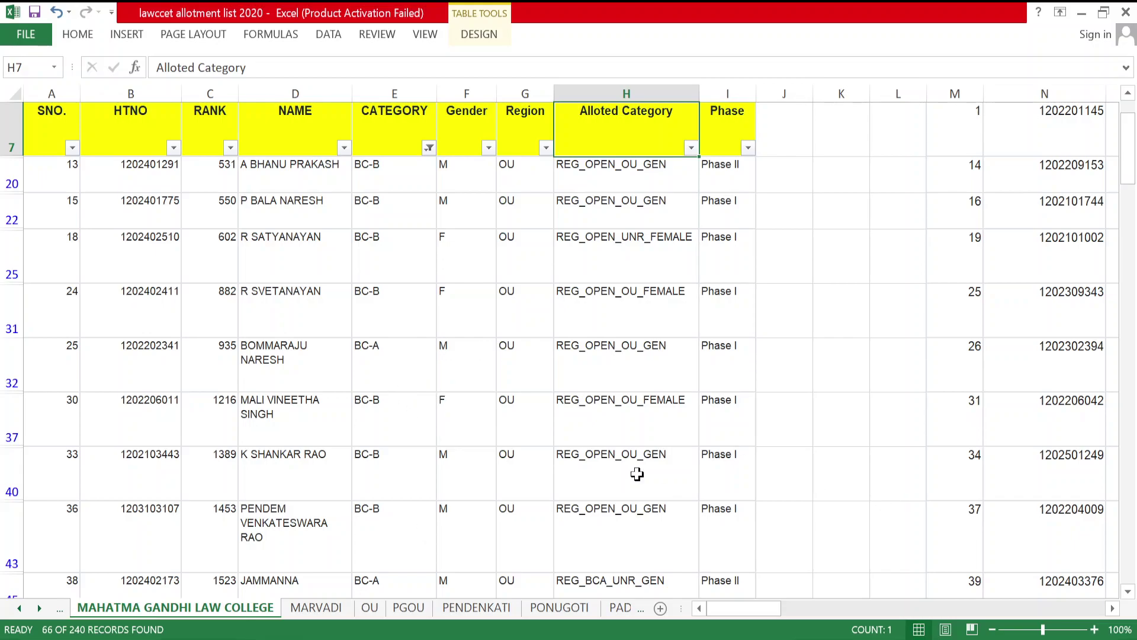
pyautogui.click(386, 356)
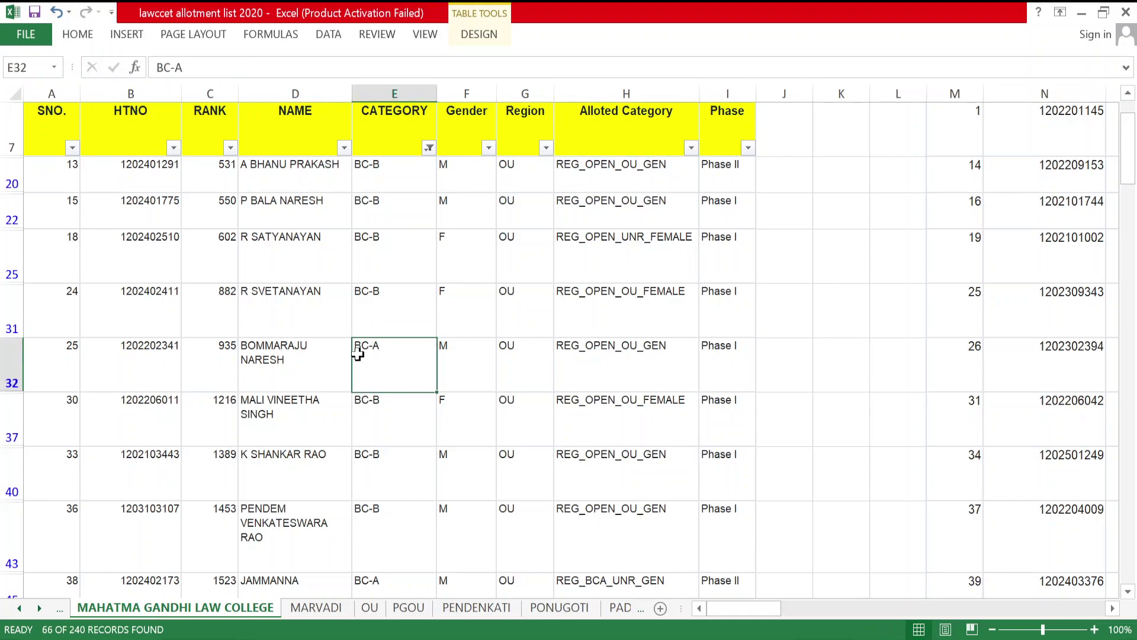
pyautogui.click(389, 578)
pyautogui.click(375, 382)
pyautogui.click(551, 457)
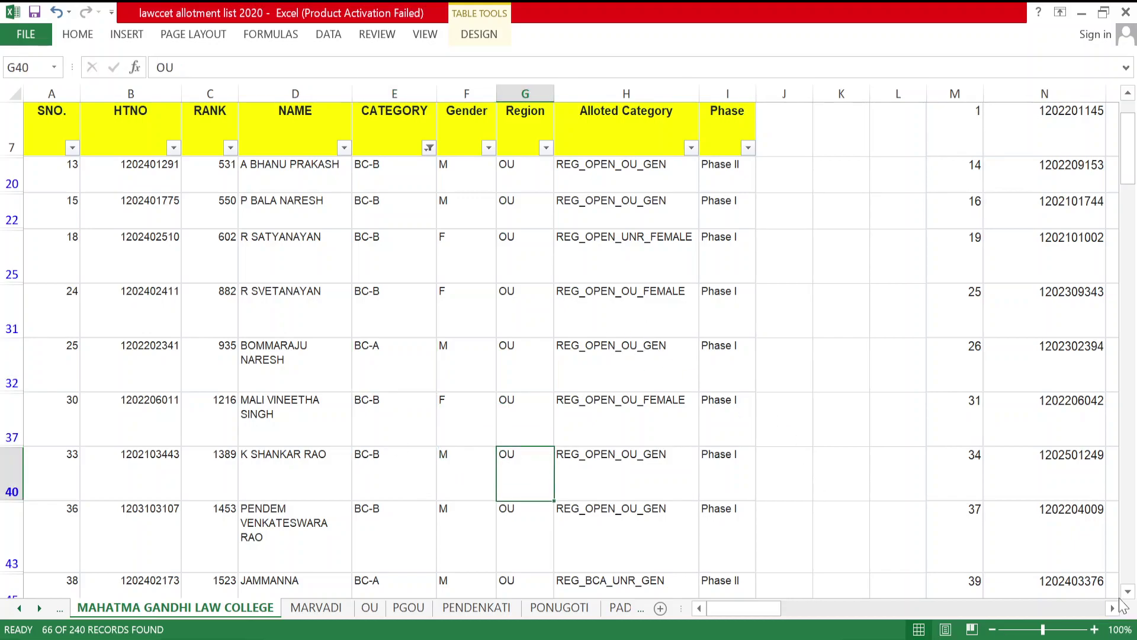
# Examine the combined BC-A and BC-B allotments through to the end of the table
pyautogui.scroll(-3, 1128, 594)
pyautogui.scroll(-5, 1129, 594)
pyautogui.scroll(-5, 1134, 598)
pyautogui.scroll(-5, 1134, 598)
pyautogui.scroll(-5, 1133, 599)
pyautogui.scroll(-5, 1134, 598)
pyautogui.scroll(-5, 1134, 598)
pyautogui.scroll(-2, 1134, 598)
# Limit the CATEGORY filter to BC-B only and return to the first filtered rows
pyautogui.click(386, 388)
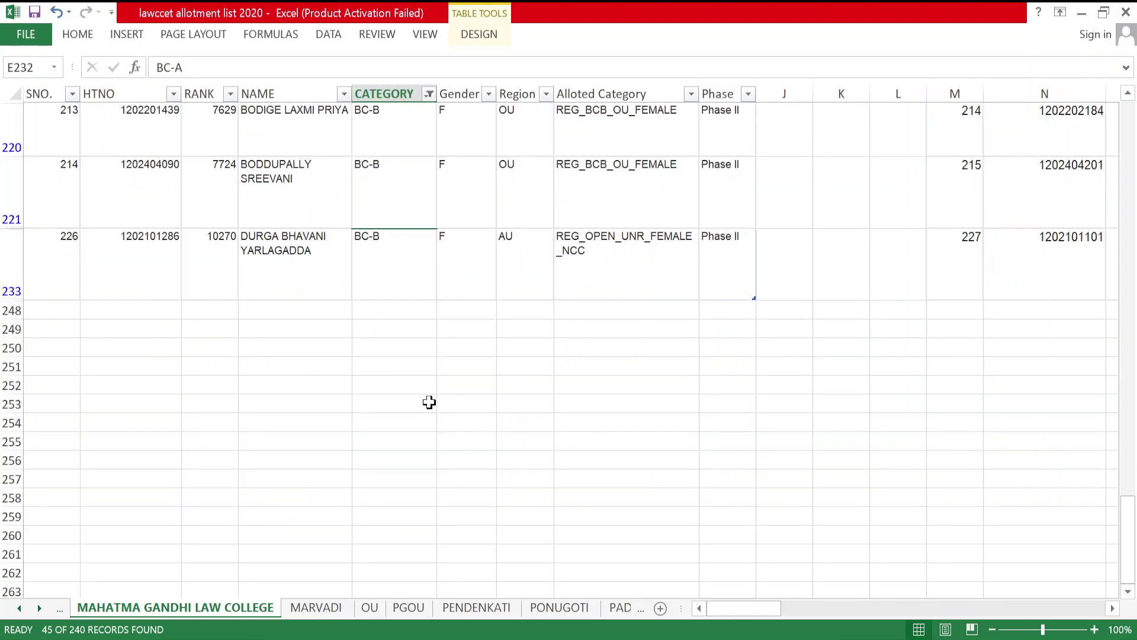
pyautogui.scroll(10, 409, 368)
pyautogui.scroll(10, 409, 367)
pyautogui.scroll(-1, 363, 379)
pyautogui.scroll(-1, 611, 272)
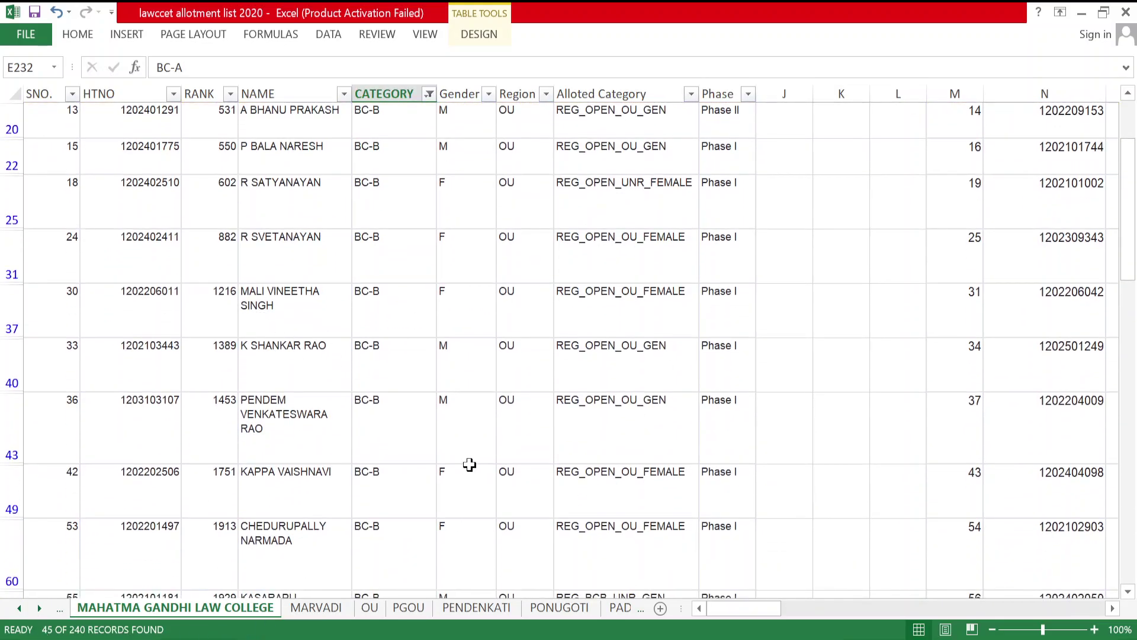
pyautogui.scroll(1, 449, 254)
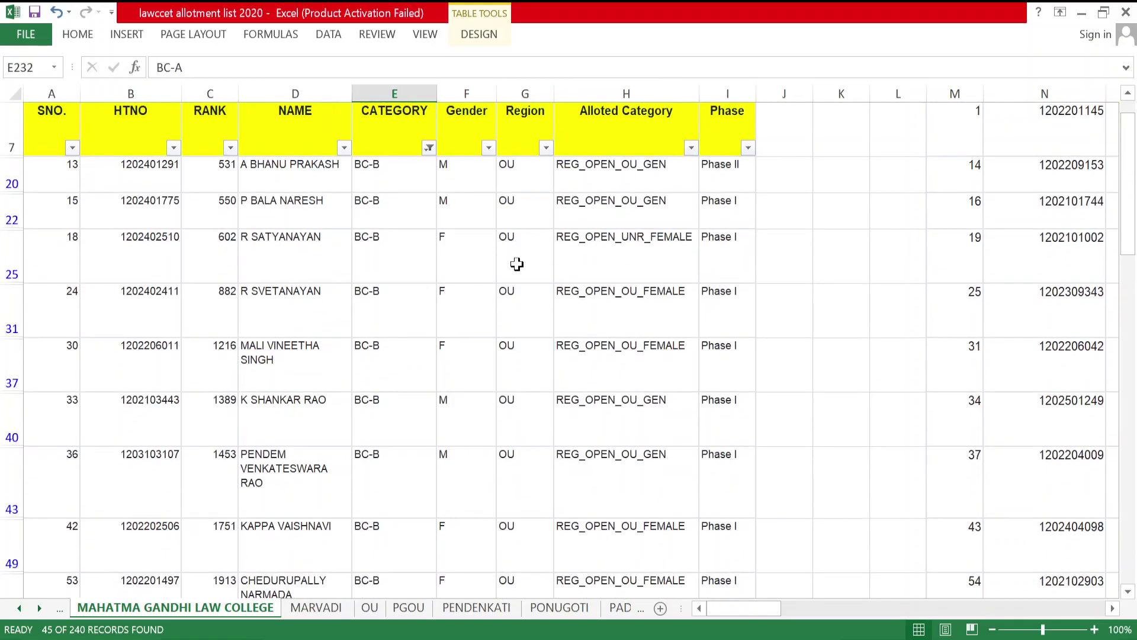
# Examine the BC-B allotments down to the last row and highlight the NCC suffix in its allotted category
pyautogui.scroll(-2, 1129, 594)
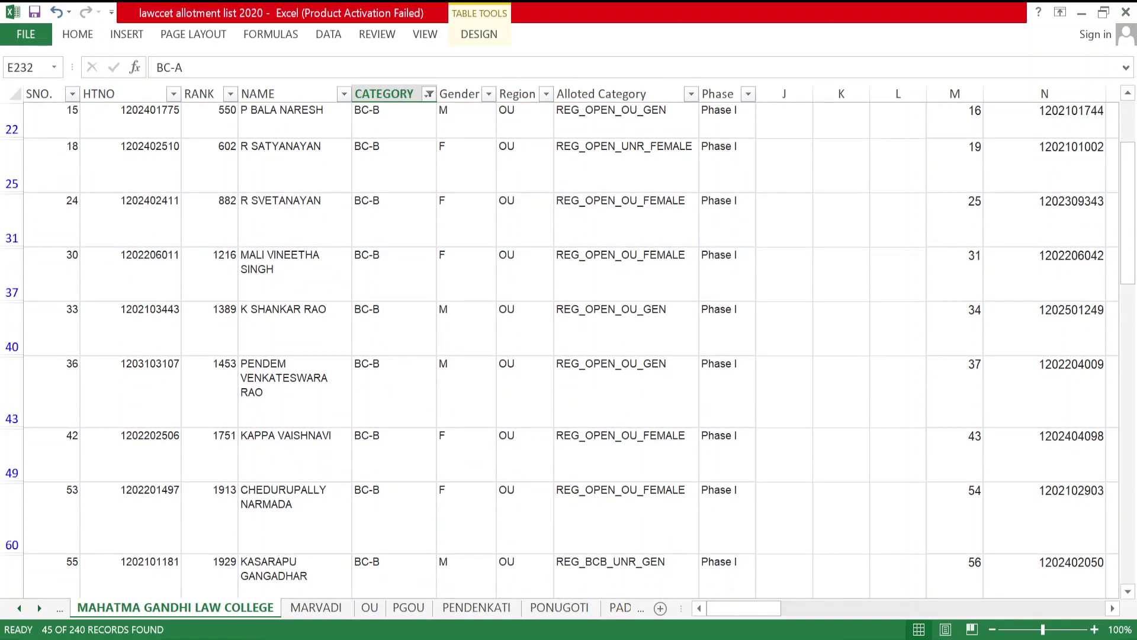
pyautogui.scroll(-5, 1127, 594)
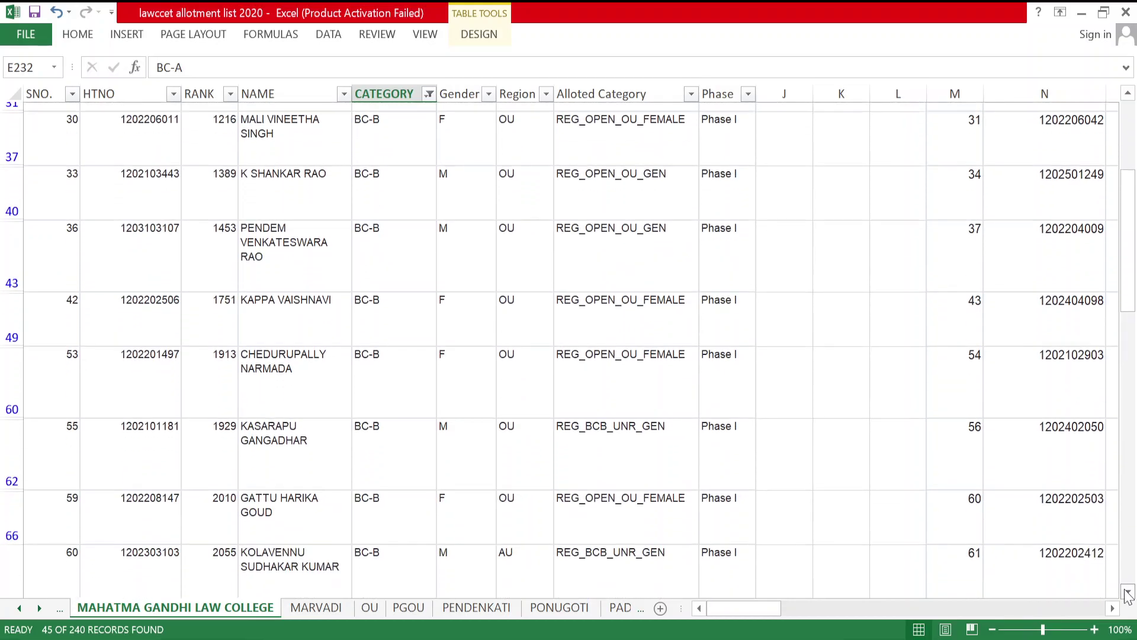
pyautogui.scroll(-8, 1128, 594)
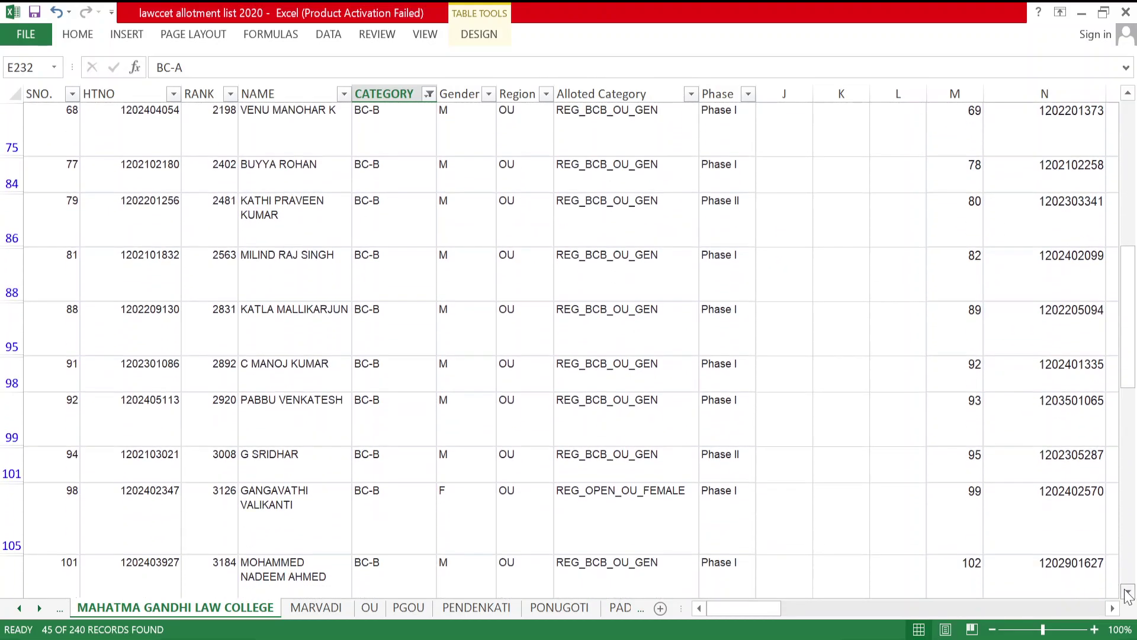
pyautogui.scroll(-9, 1128, 594)
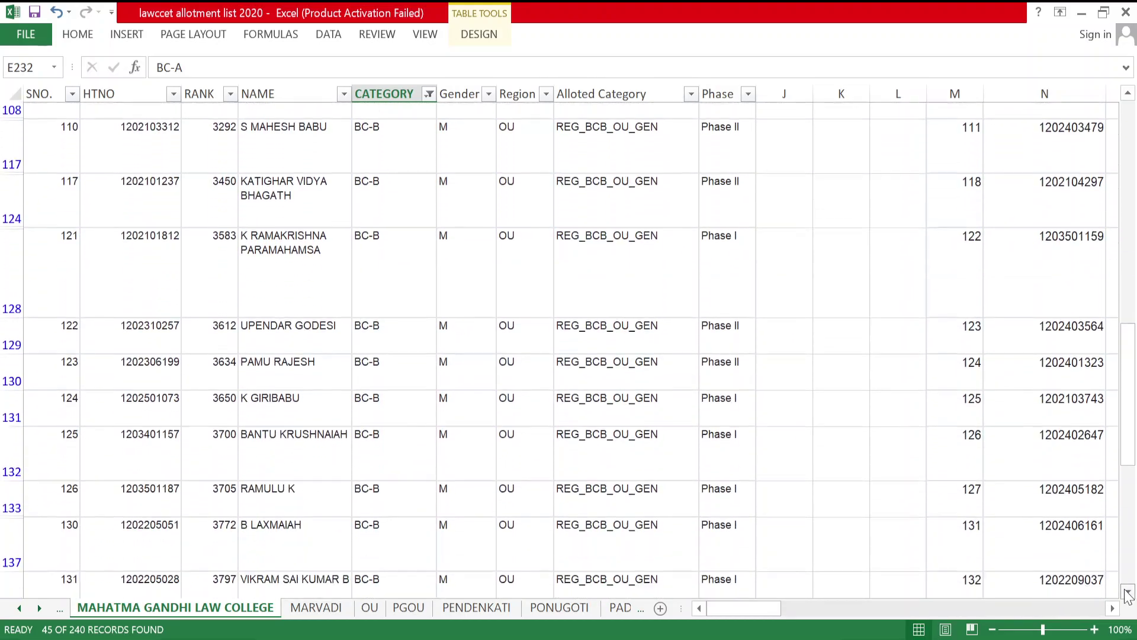
pyautogui.scroll(-8, 1128, 594)
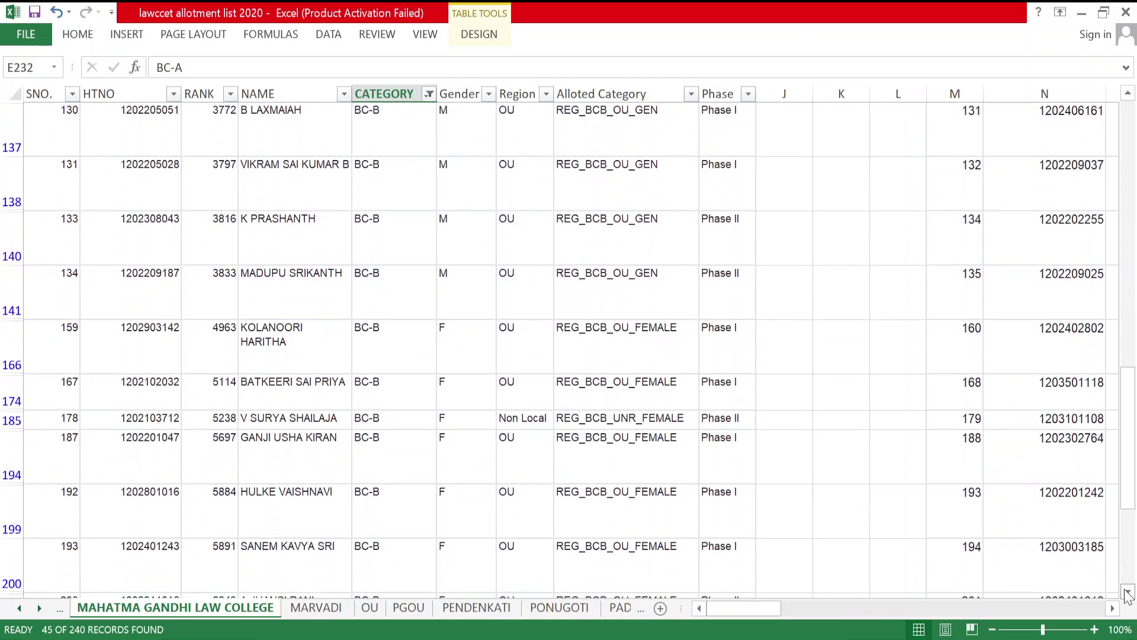
pyautogui.scroll(-6, 1128, 594)
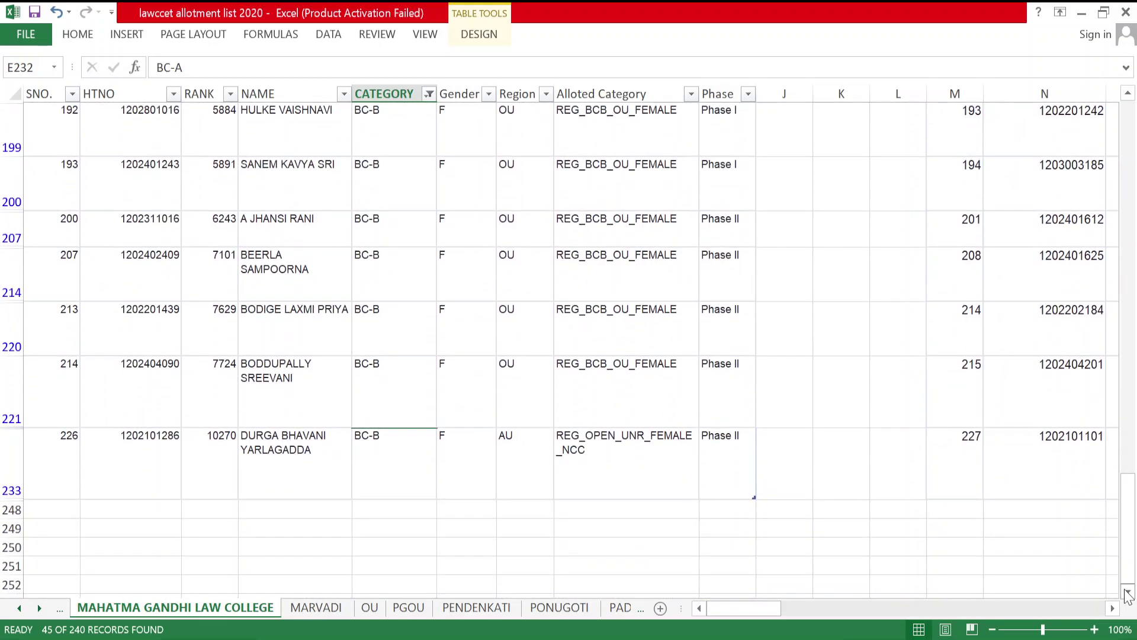
pyautogui.click(572, 454)
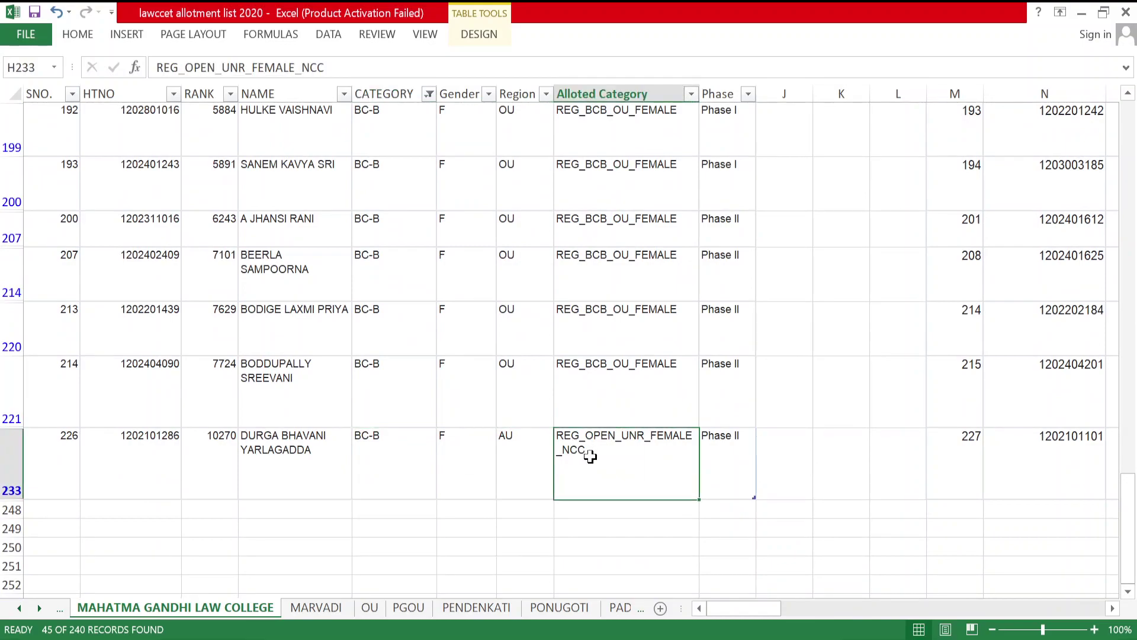
pyautogui.doubleClick(592, 457)
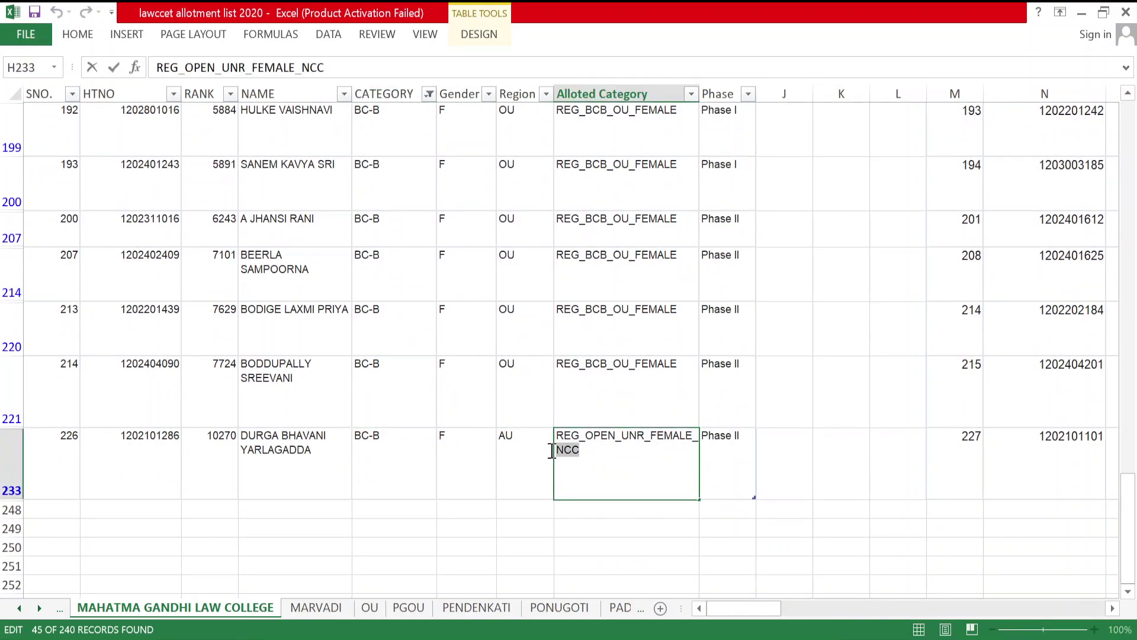
# Filter the CATEGORY column to BC-D and review the ranks and allotted categories of those candidates
pyautogui.scroll(12, 462, 441)
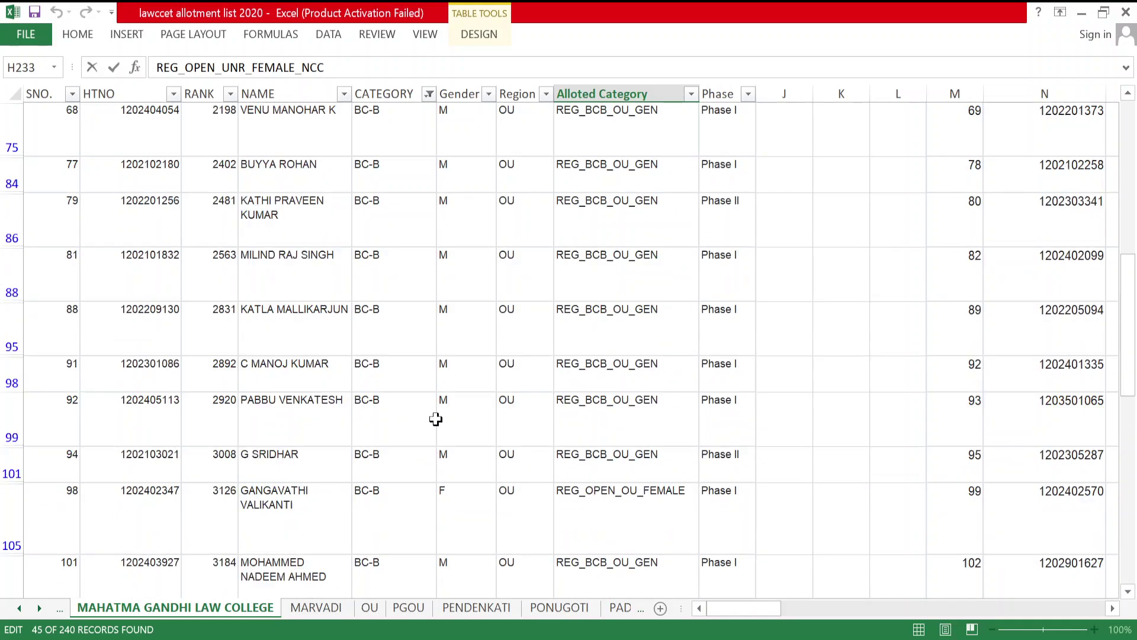
pyautogui.click(422, 148)
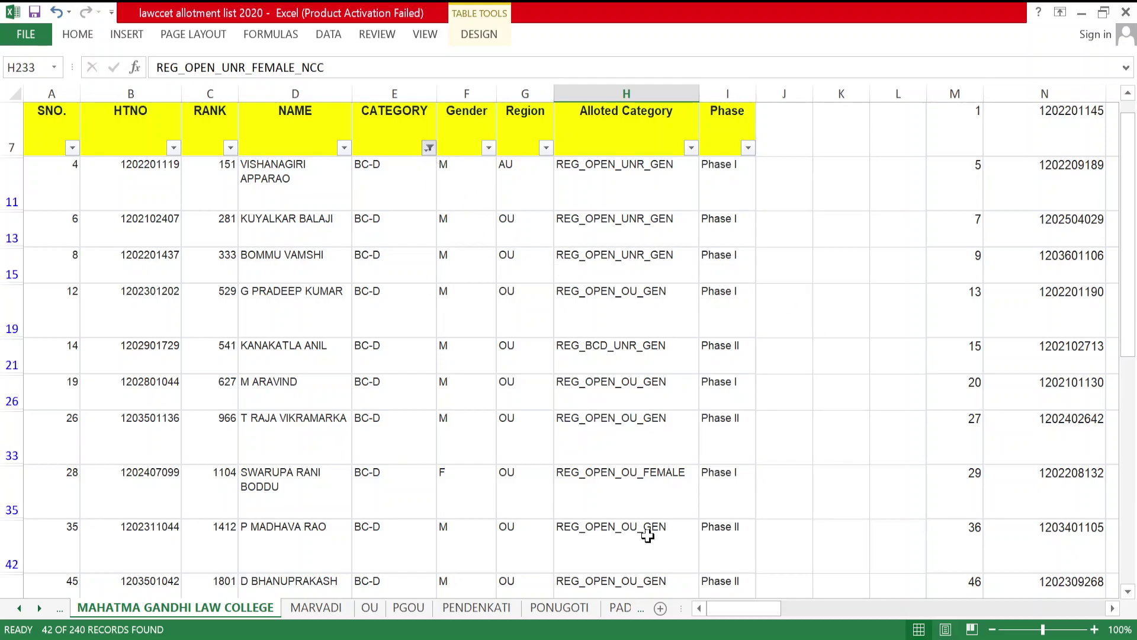
pyautogui.click(1127, 591)
pyautogui.moveTo(1127, 591); pyautogui.dragTo(1130, 595)
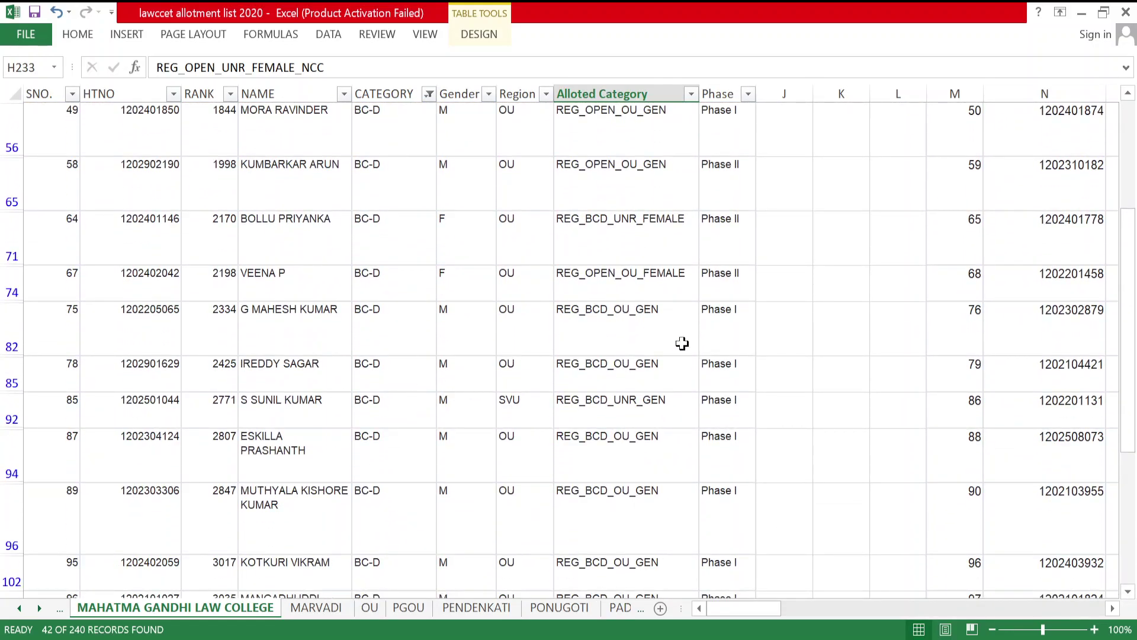
pyautogui.moveTo(1128, 594); pyautogui.dragTo(1129, 594)
pyautogui.scroll(-2, 1128, 594)
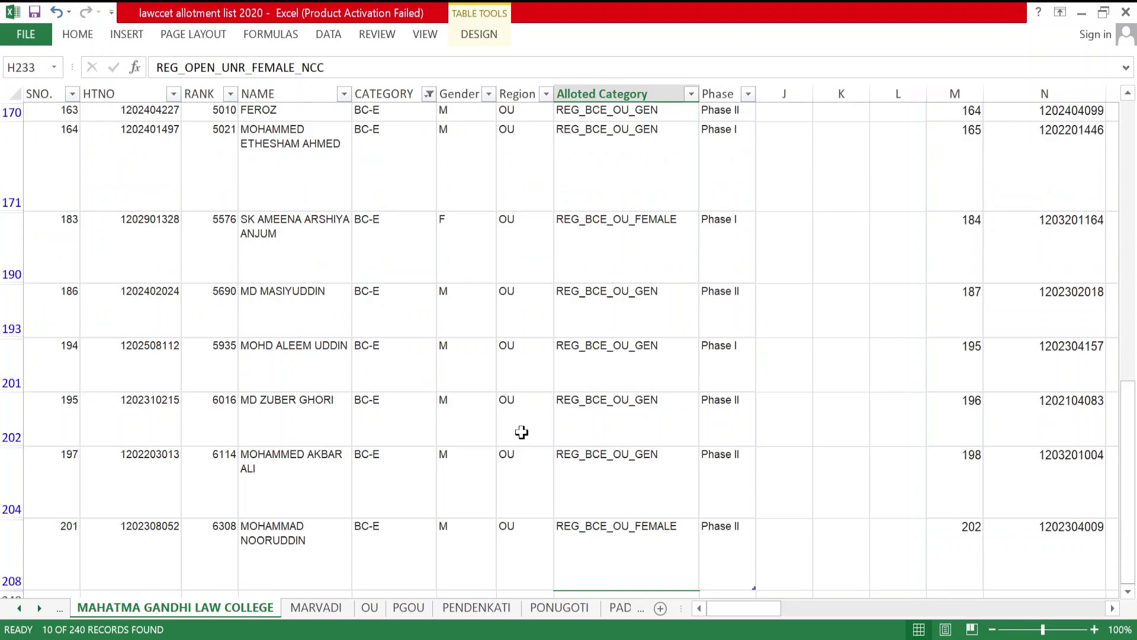
# Examine the ranks and allotted categories of the BC-E candidates from the first to the last row
pyautogui.scroll(5, 518, 430)
pyautogui.moveTo(1134, 272); pyautogui.dragTo(1135, 518)
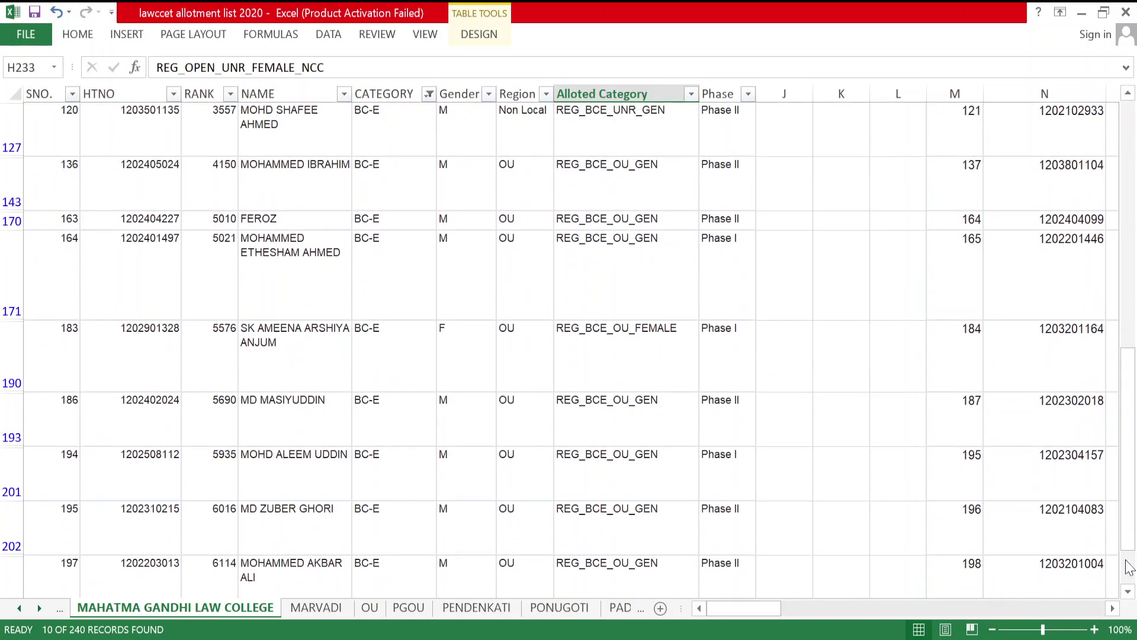
pyautogui.scroll(-2, 1127, 591)
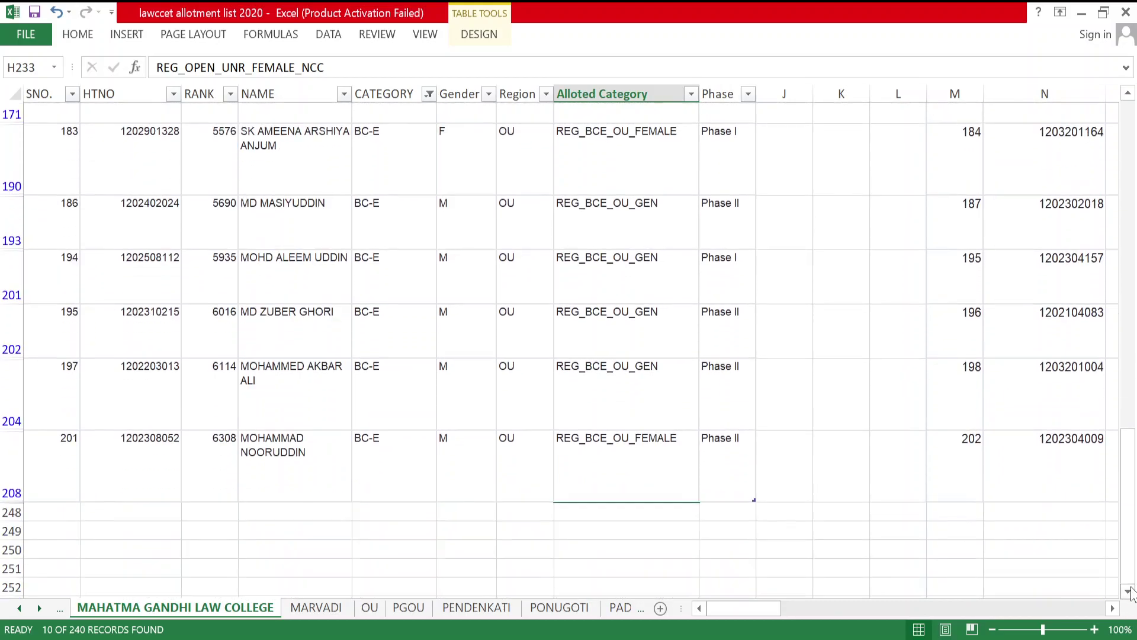
# Switch the CATEGORY filter to show only OC candidates
pyautogui.scroll(2, 436, 420)
pyautogui.scroll(1, 435, 420)
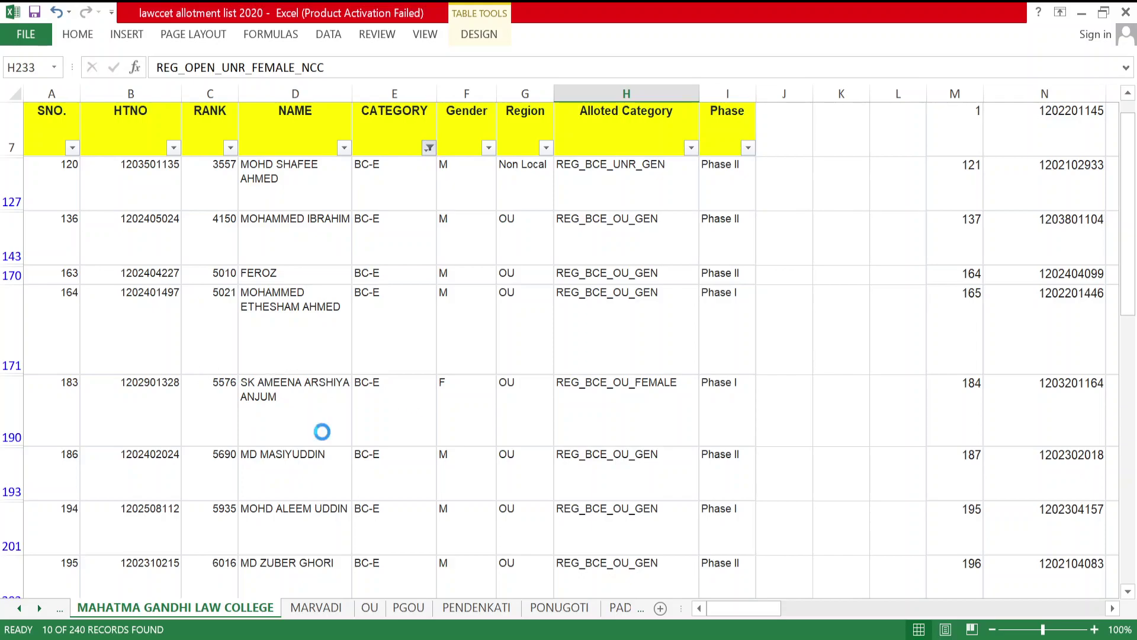
pyautogui.hotkey('ctrl', 'z')
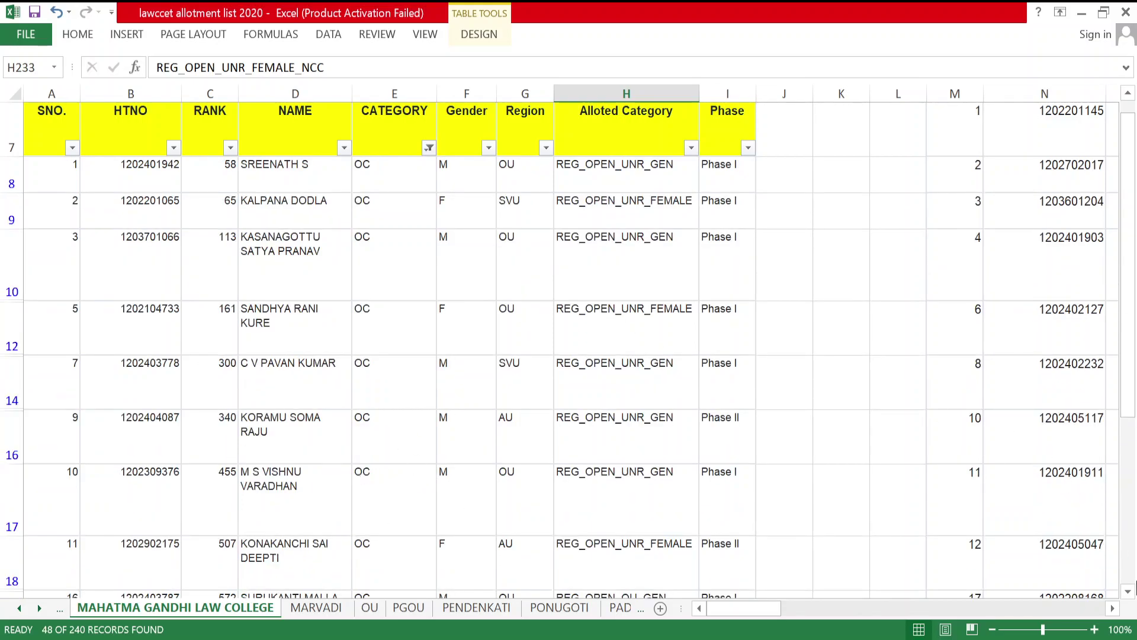
# Examine the OC allotments down to the last row and highlight the ranks of female Phase II candidates there
pyautogui.click(1127, 594)
pyautogui.click(1127, 594)
pyautogui.click(1128, 594)
pyautogui.click(1127, 595)
pyautogui.click(1127, 594)
pyautogui.click(1127, 594)
pyautogui.click(1128, 594)
pyautogui.click(1127, 594)
pyautogui.click(1127, 594)
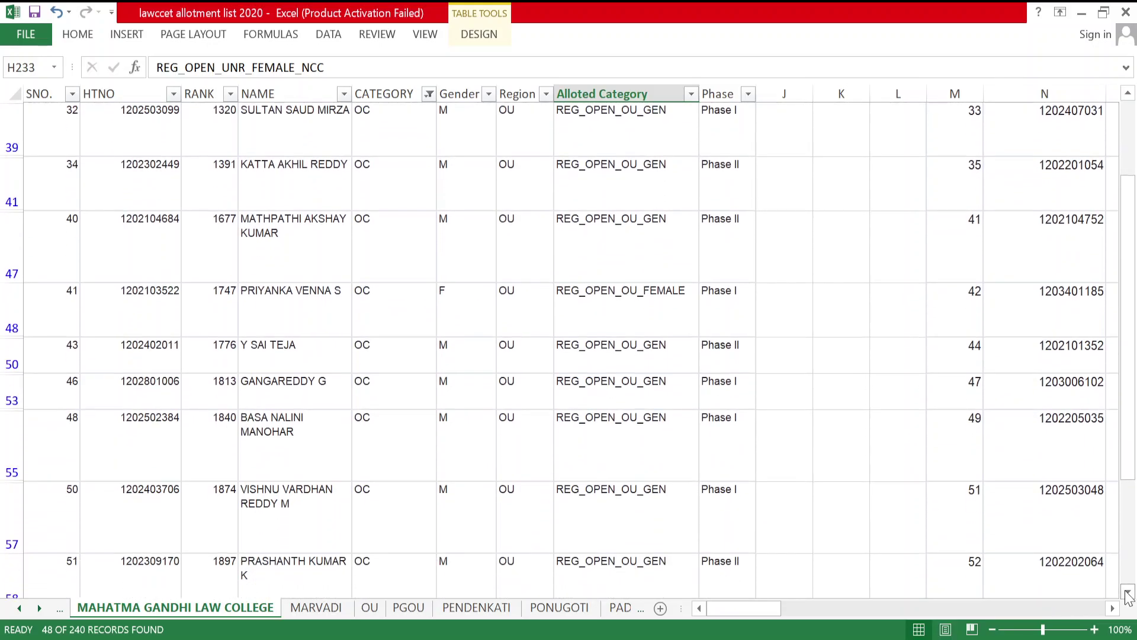
pyautogui.click(1127, 594)
pyautogui.click(1127, 594)
pyautogui.click(1127, 594)
pyautogui.click(1127, 594)
pyautogui.click(1127, 594)
pyautogui.click(1127, 594)
pyautogui.click(1127, 594)
pyautogui.click(1127, 594)
pyautogui.click(1127, 594)
pyautogui.click(1127, 594)
pyautogui.click(1127, 594)
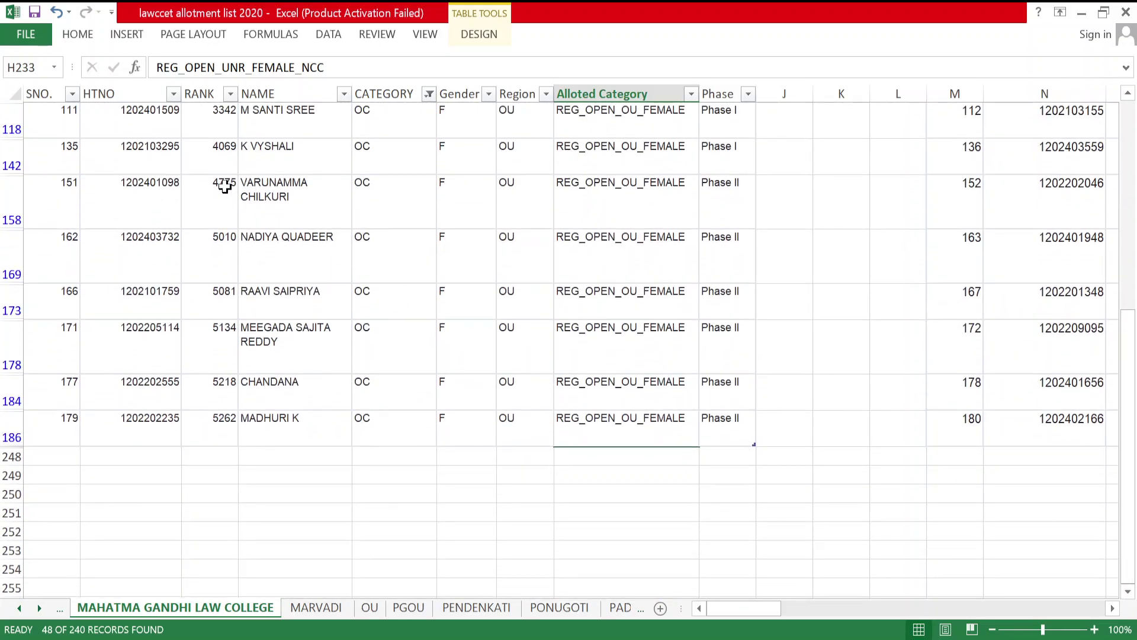
pyautogui.moveTo(204, 191); pyautogui.dragTo(226, 262)
# Switch the CATEGORY filter to show only SC candidates
pyautogui.scroll(10, 516, 308)
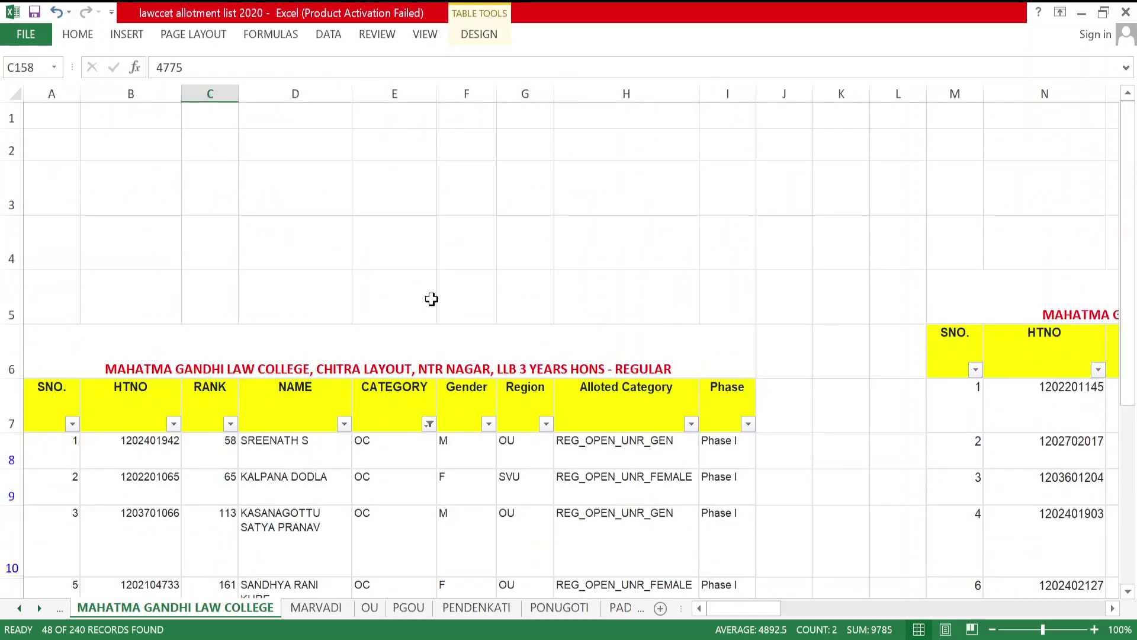
pyautogui.moveTo(1134, 219); pyautogui.dragTo(1131, 232)
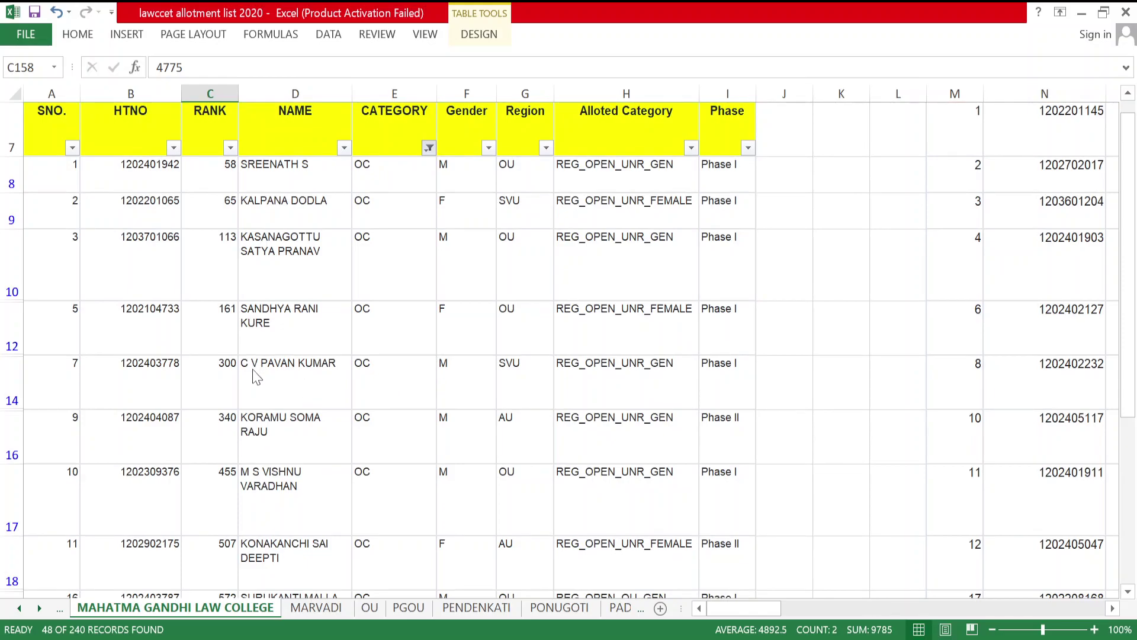
pyautogui.scroll(-5, 464, 342)
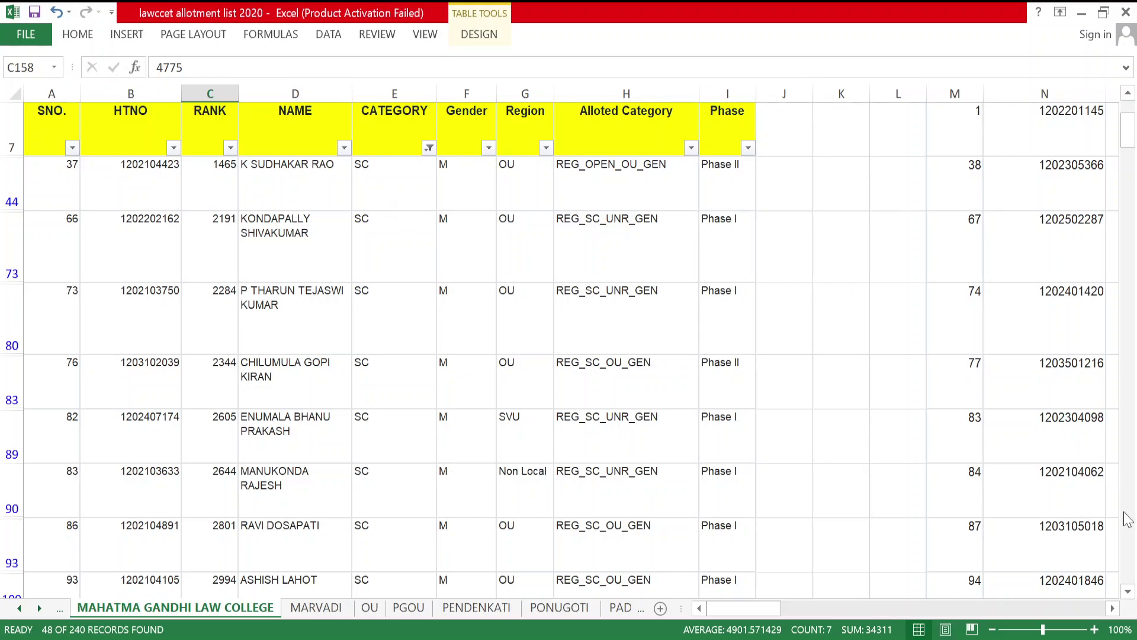
# Examine the ranks and allotted categories of the SC candidates down to the last row
pyautogui.click(1128, 592)
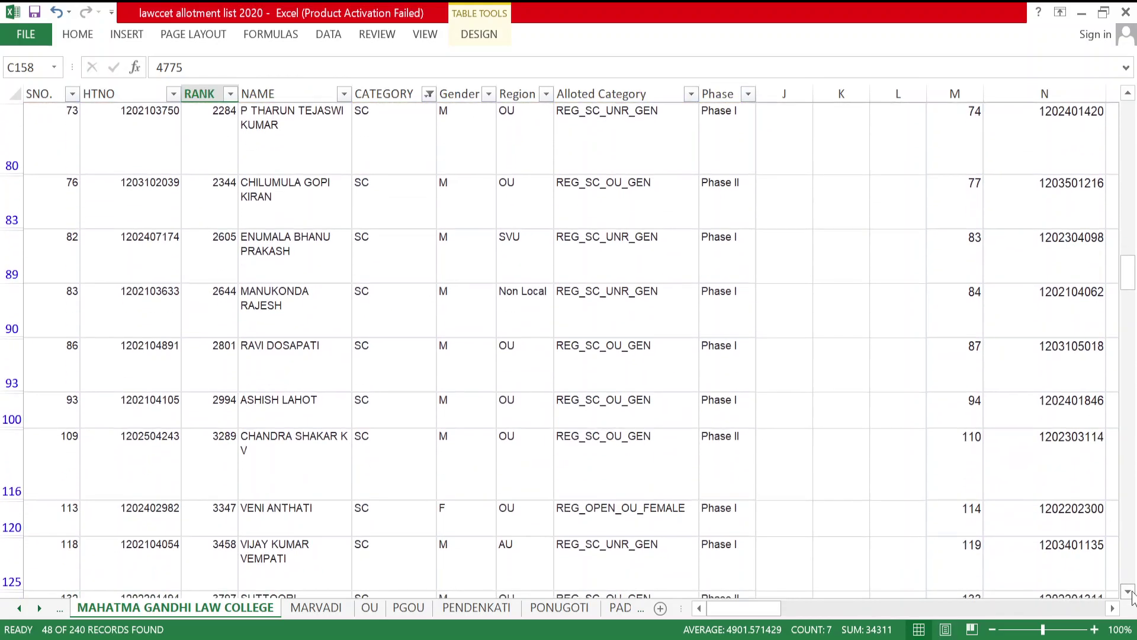
pyautogui.click(1128, 592)
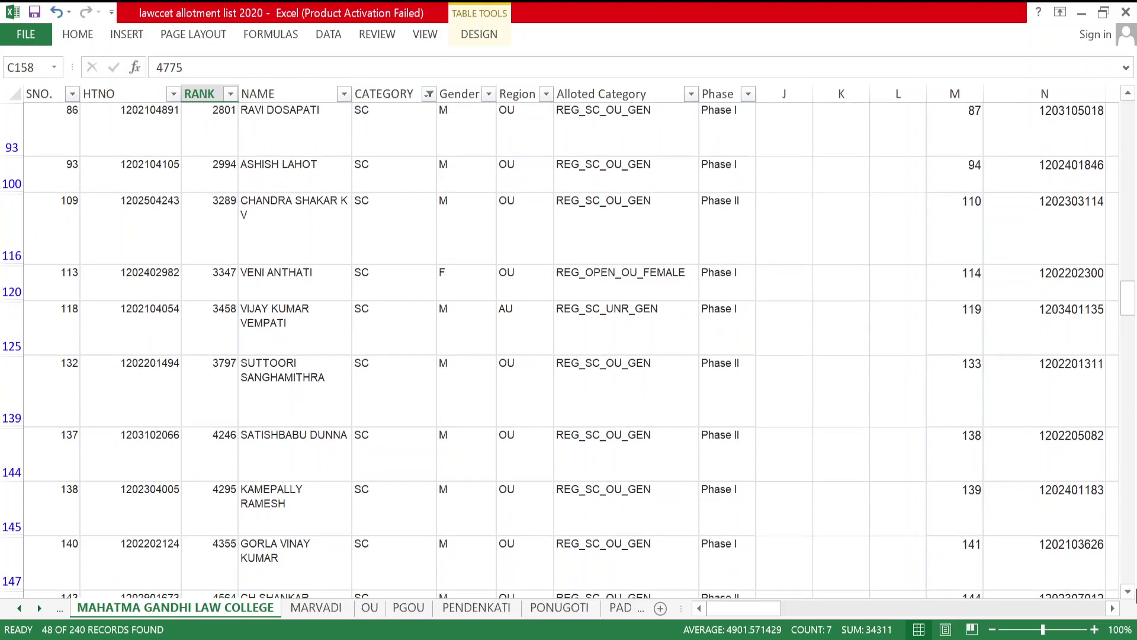
pyautogui.click(1128, 591)
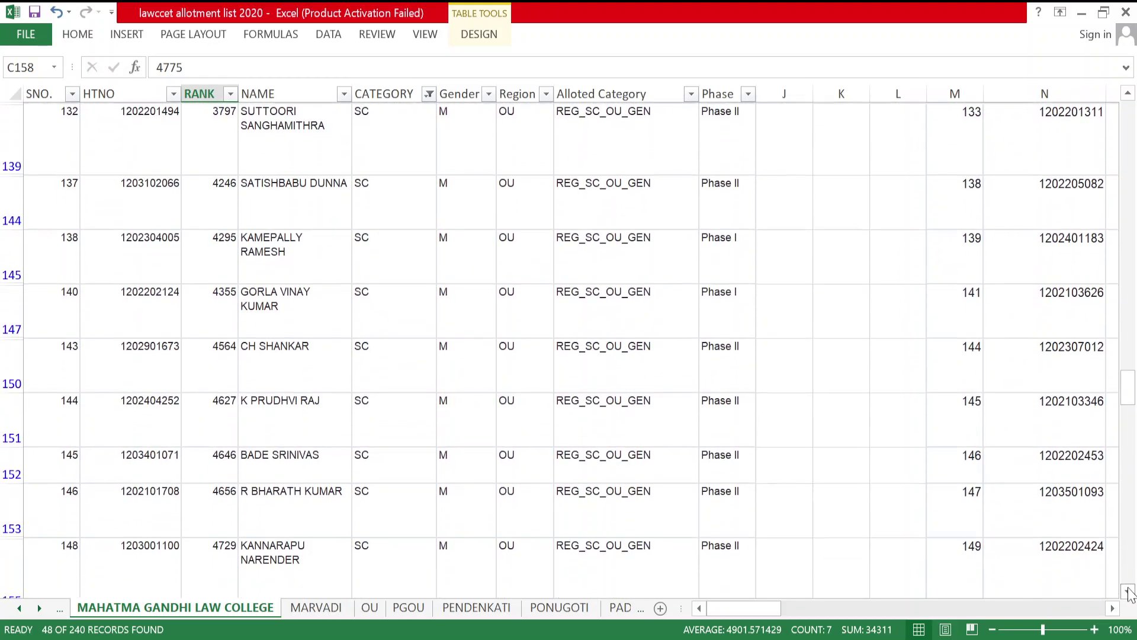
pyautogui.click(1128, 592)
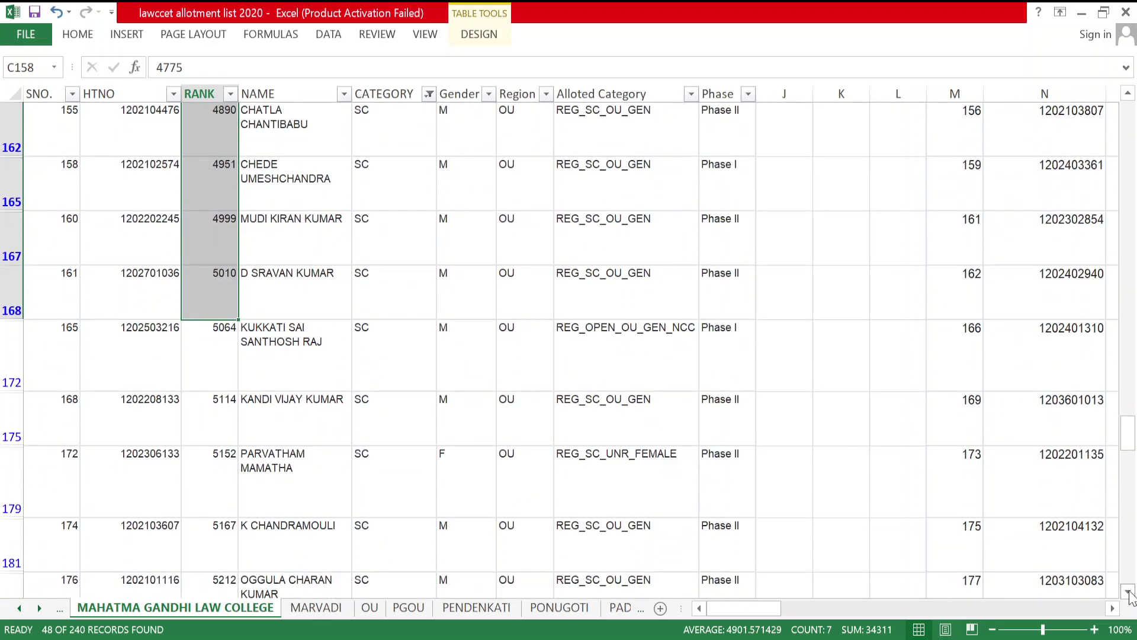
pyautogui.click(1128, 592)
pyautogui.click(1127, 592)
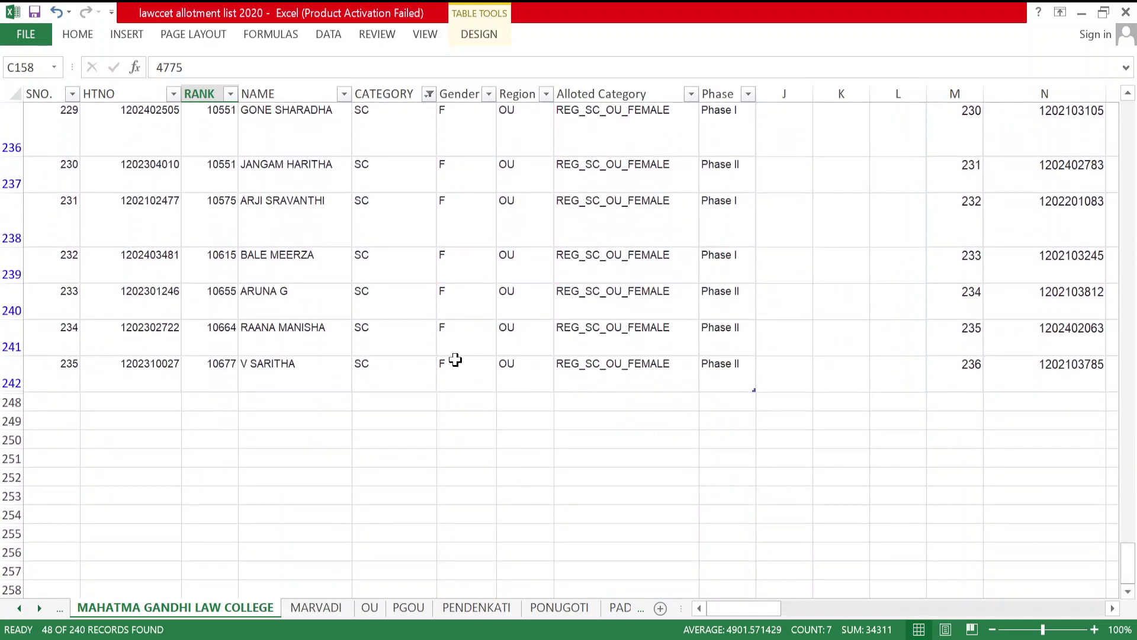
# Switch the CATEGORY filter to show only ST candidates and examine their ranks down to the last row
pyautogui.scroll(15, 455, 360)
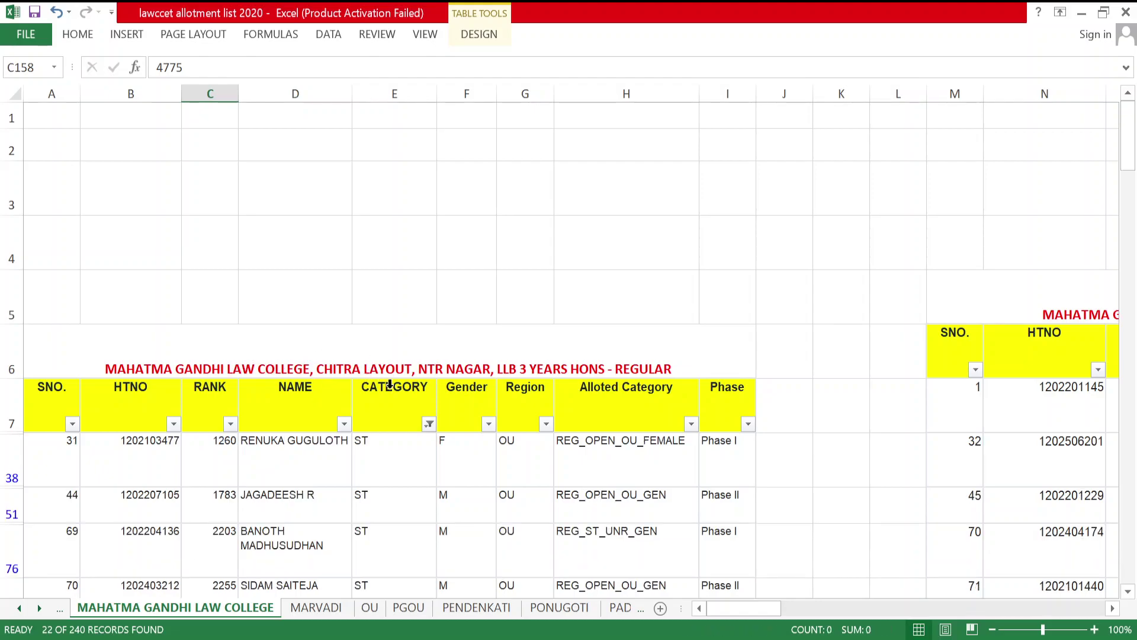
pyautogui.scroll(-3, 1081, 272)
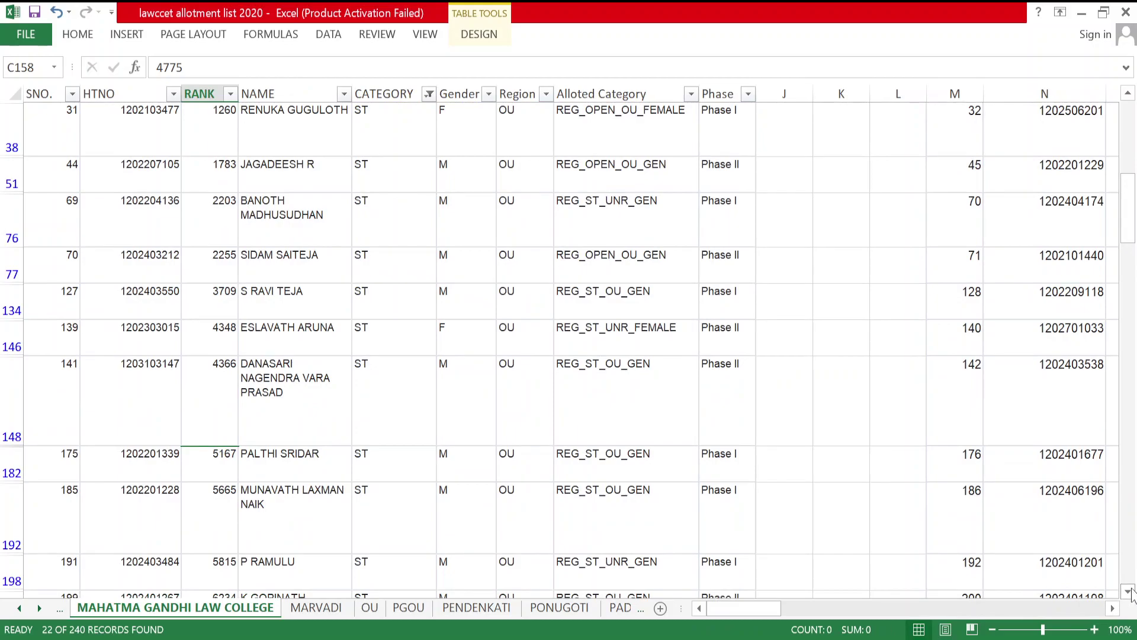
pyautogui.scroll(-5, 1128, 591)
pyautogui.scroll(-4, 1129, 591)
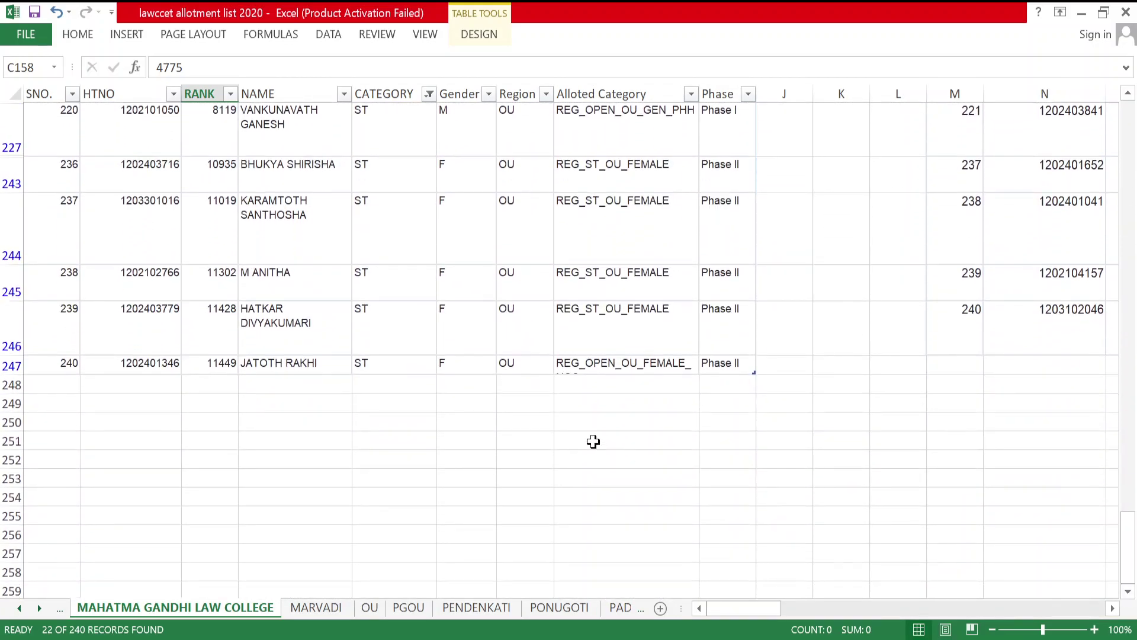
# Clear the CATEGORY filter so the LLB 3 Years Hons table lists all candidates
pyautogui.scroll(10, 431, 207)
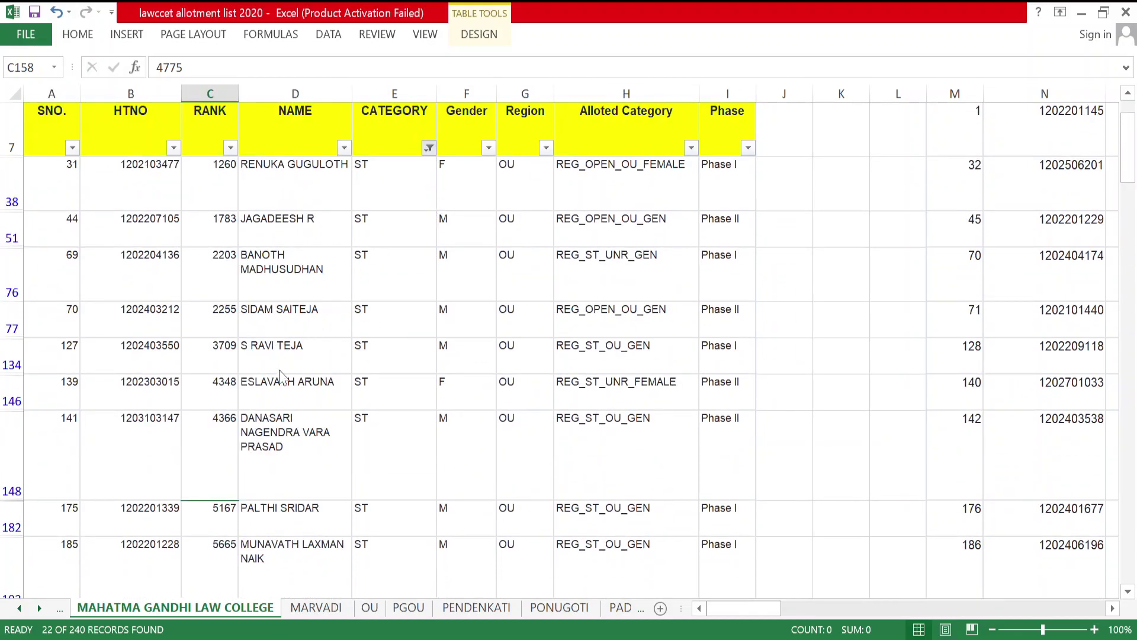
pyautogui.hotkey('alt', 'a', 'c')
pyautogui.scroll(2, 403, 381)
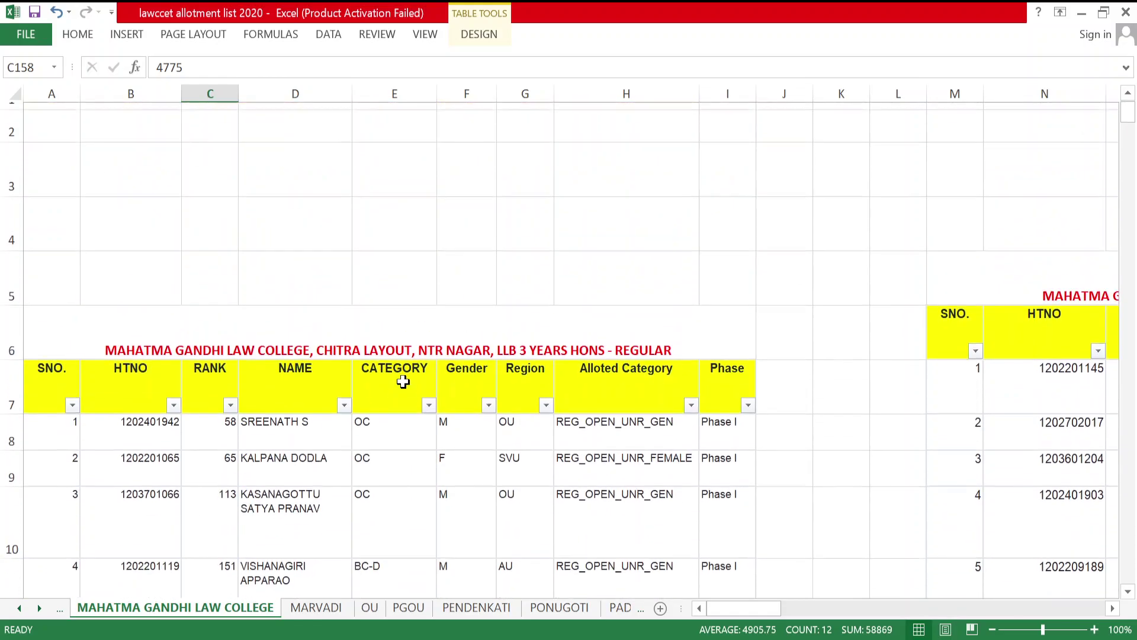
# Examine the unfiltered LLB 3 Years Hons list down to its end and select the last row's serial number
pyautogui.scroll(-3, 387, 403)
pyautogui.scroll(-10, 387, 403)
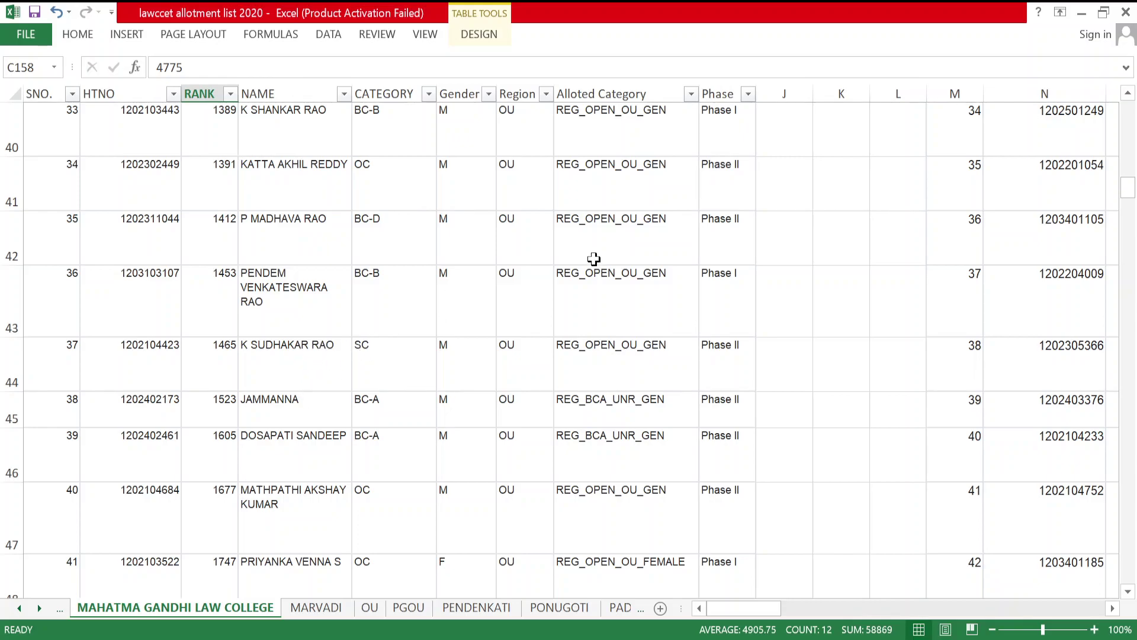
pyautogui.scroll(-9, 351, 354)
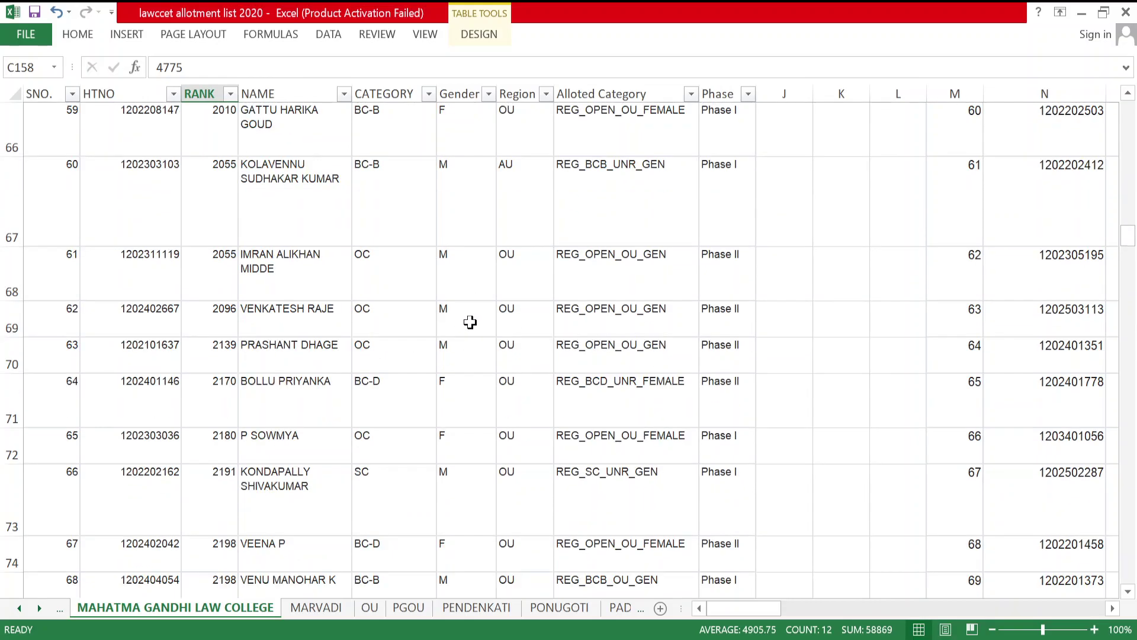
pyautogui.scroll(-20, 352, 326)
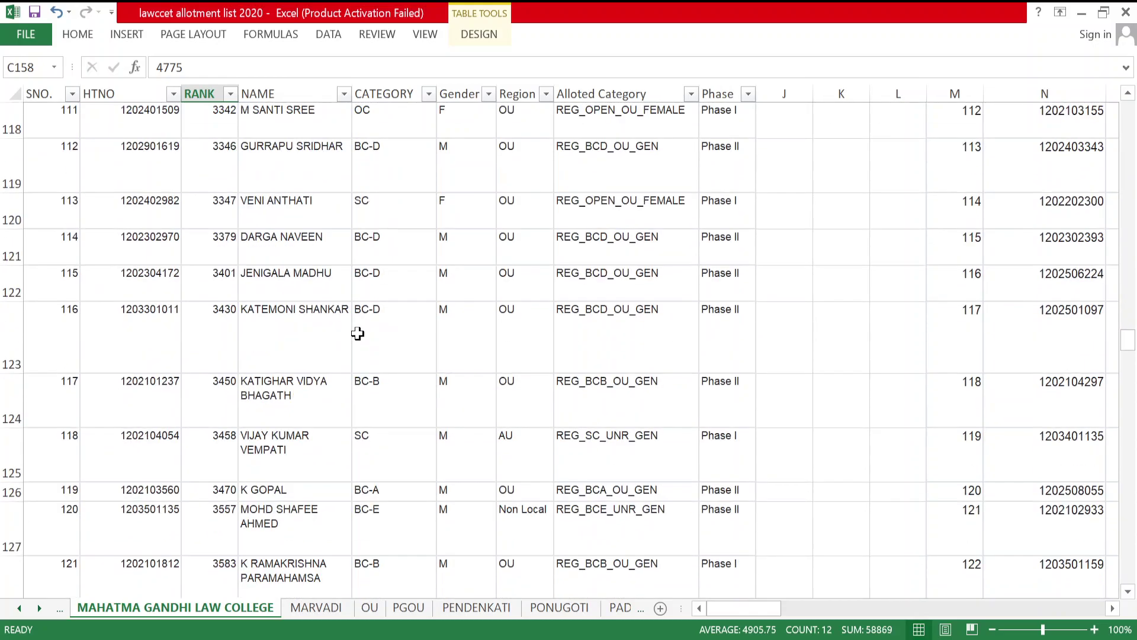
pyautogui.scroll(-20, 311, 360)
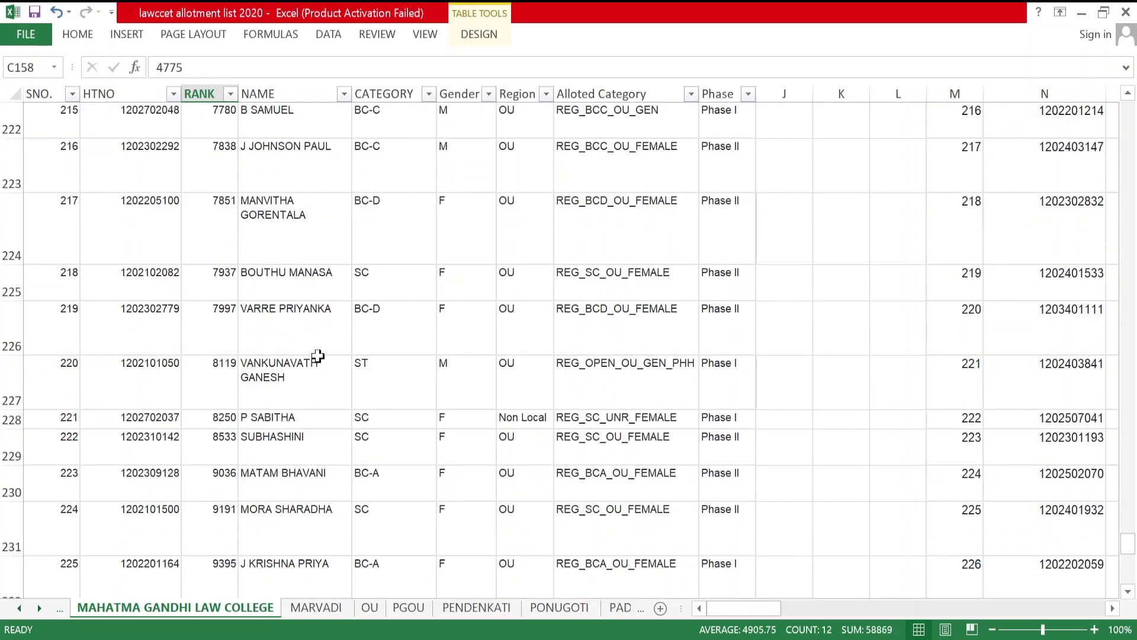
pyautogui.scroll(5, 320, 373)
pyautogui.scroll(1, 228, 366)
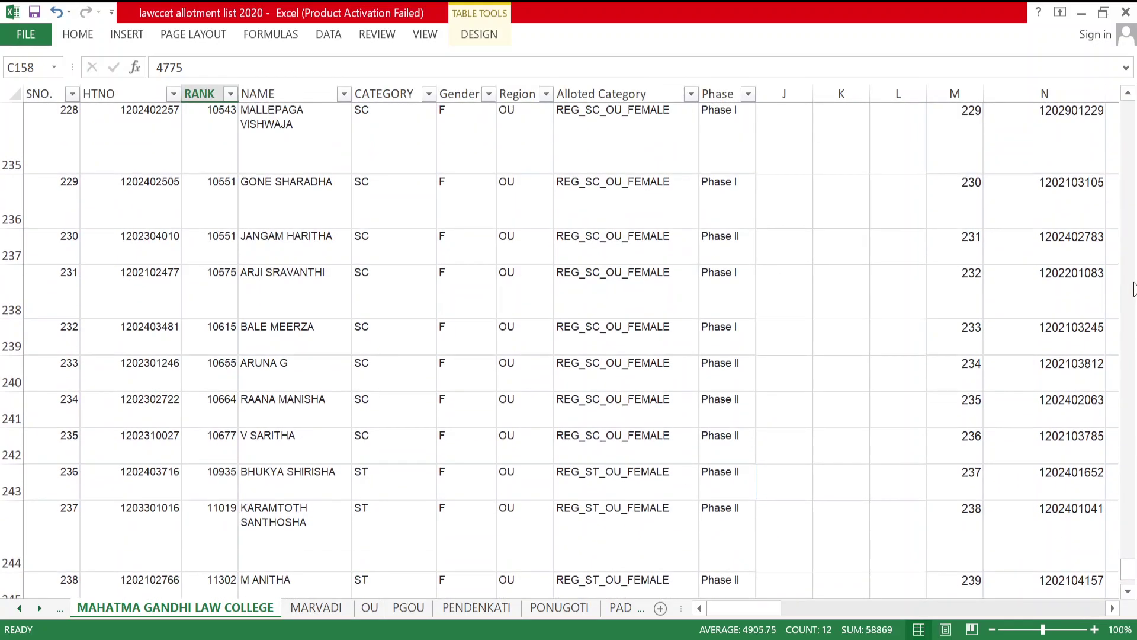
pyautogui.scroll(-2, 310, 488)
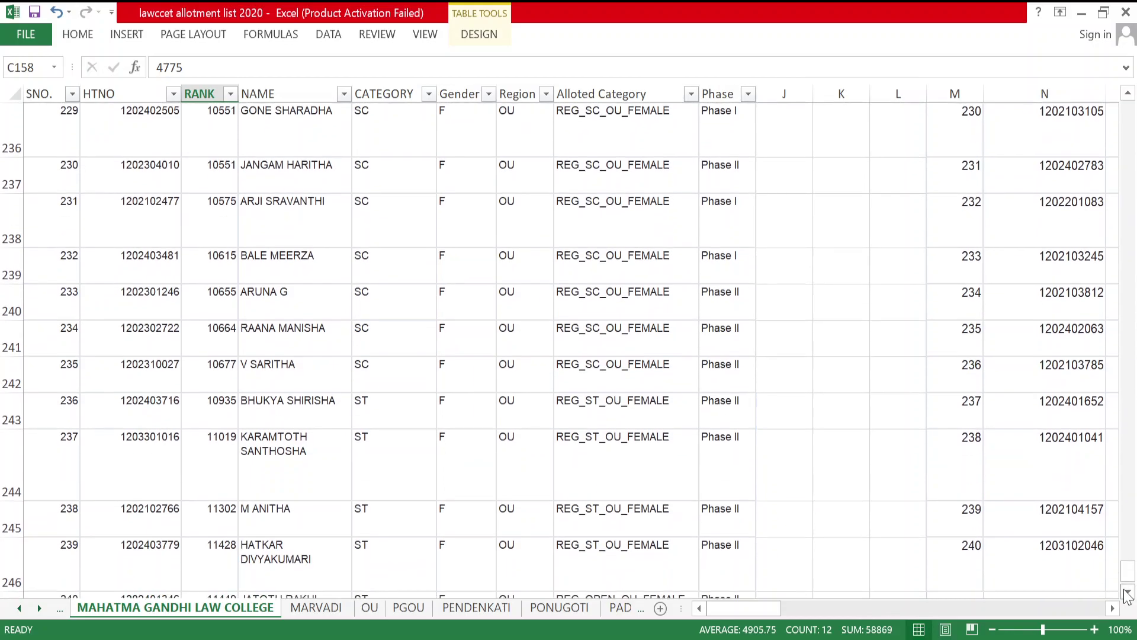
pyautogui.moveTo(48, 544)
pyautogui.mouseDown()
pyautogui.moveTo(58, 530)
pyautogui.moveTo(58, 542)
pyautogui.mouseUp()
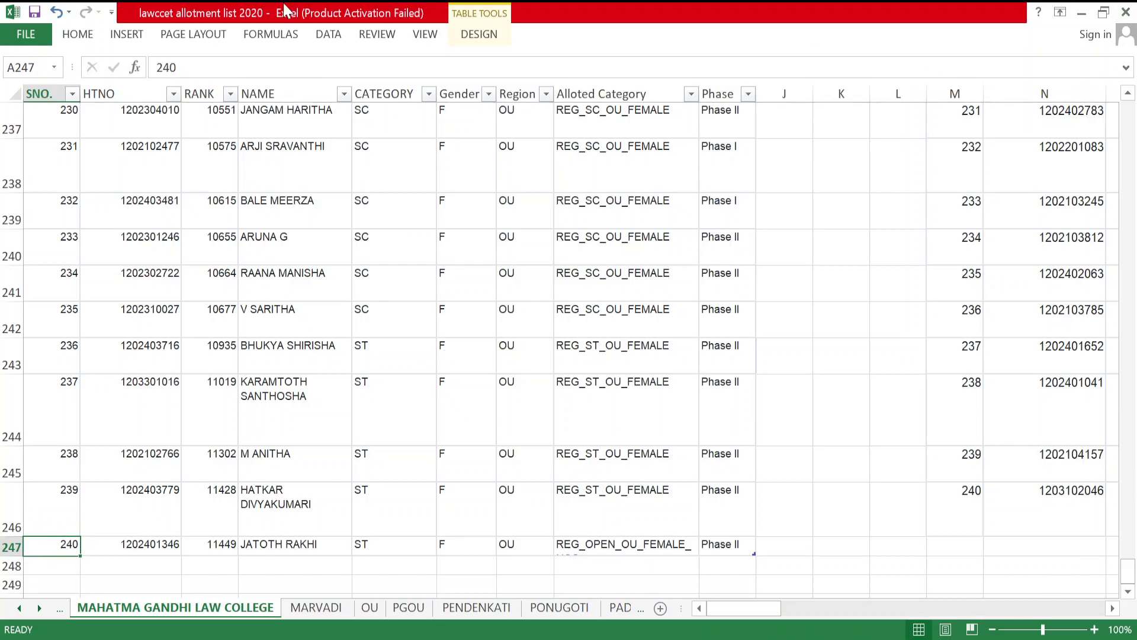
# Go to the end of the neighbouring LLB 3 Years - Regular table and select serial numbers 234 to 240
pyautogui.moveTo(737, 612); pyautogui.dragTo(811, 613)
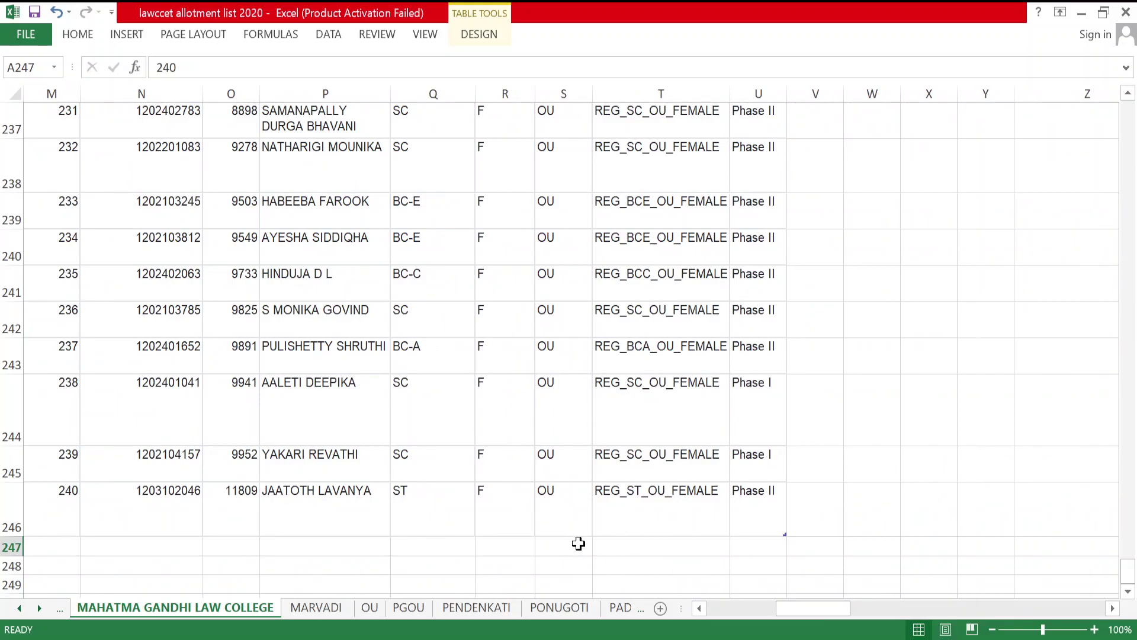
pyautogui.click(74, 492)
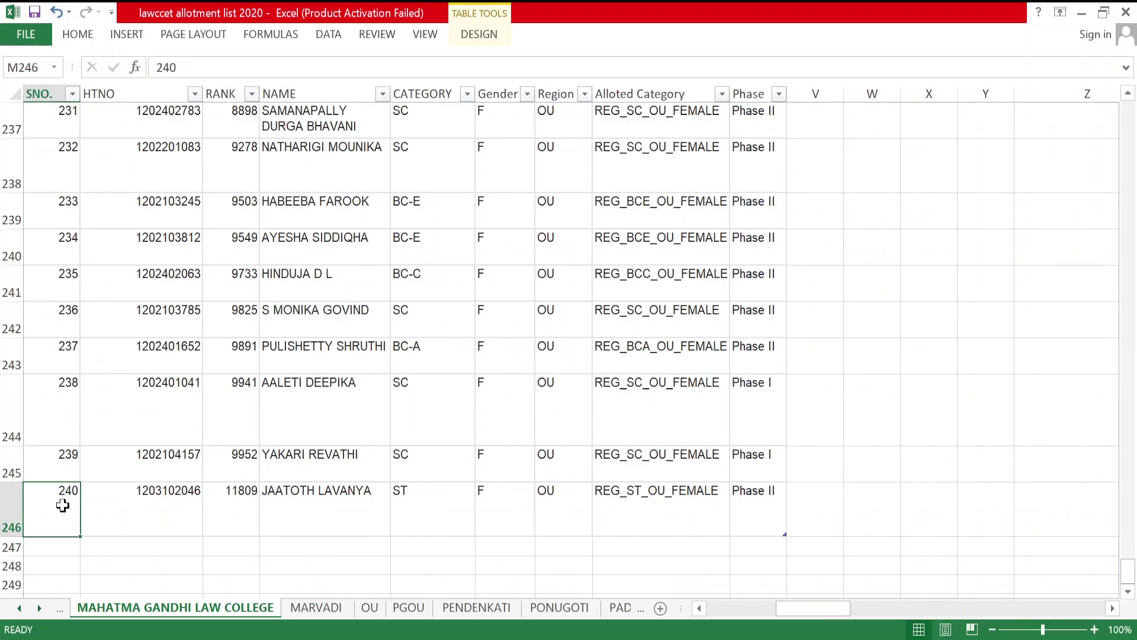
pyautogui.moveTo(56, 519); pyautogui.dragTo(71, 249)
# Filter the LLB 3 Years - Regular table's CATEGORY column to BC-A and examine those ranks down to the last row
pyautogui.scroll(20, 320, 432)
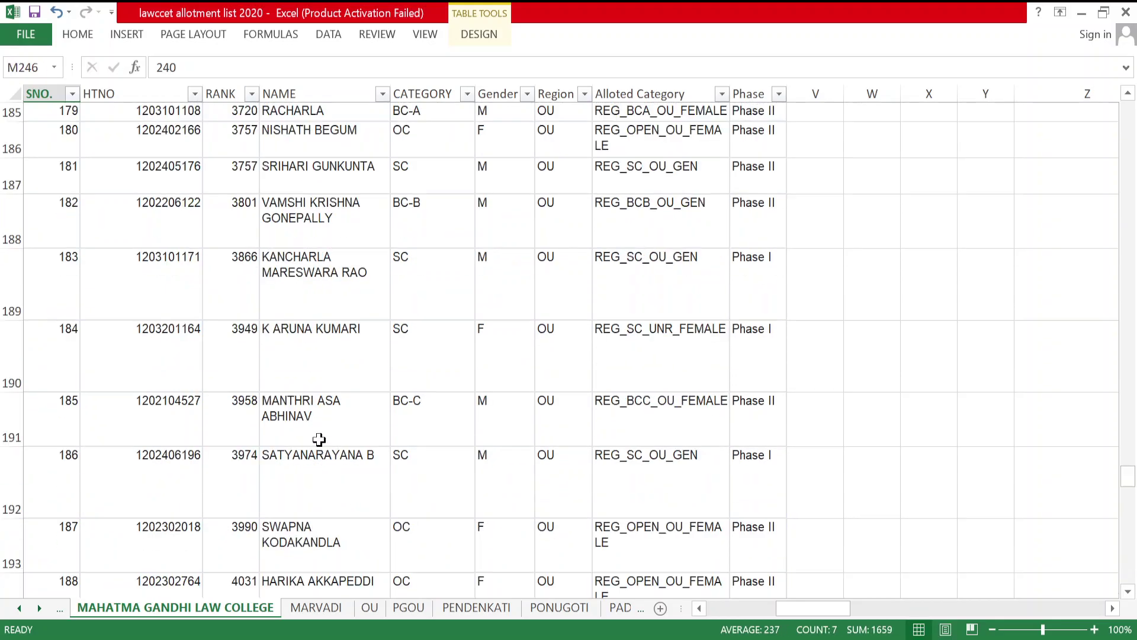
pyautogui.scroll(4, 336, 418)
pyautogui.scroll(-3, 335, 400)
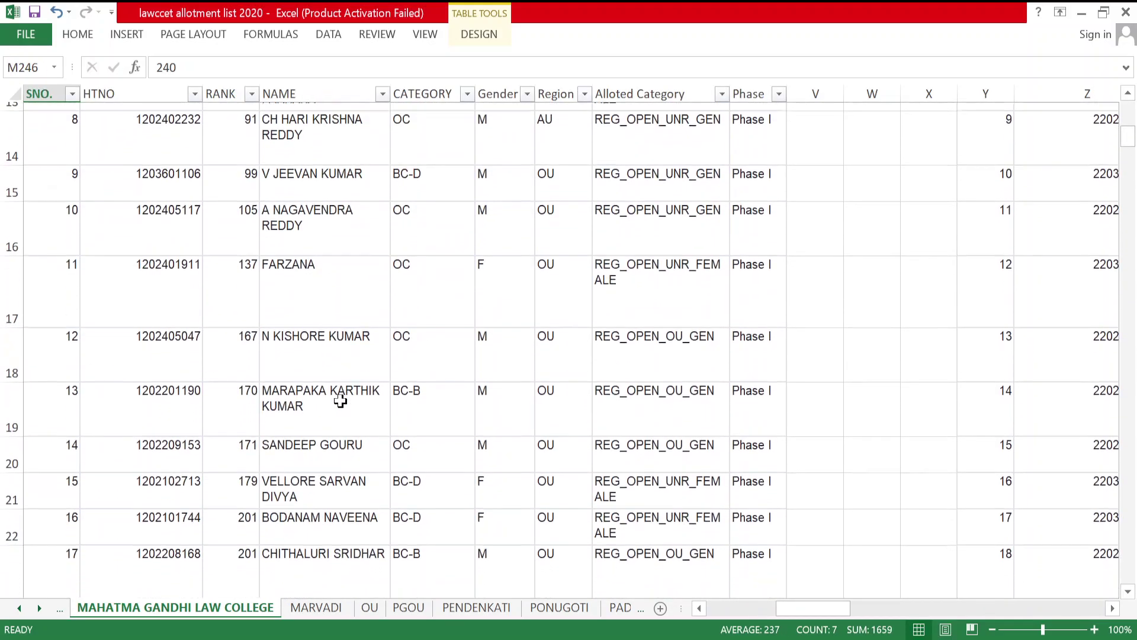
pyautogui.moveTo(1129, 137); pyautogui.dragTo(1133, 116)
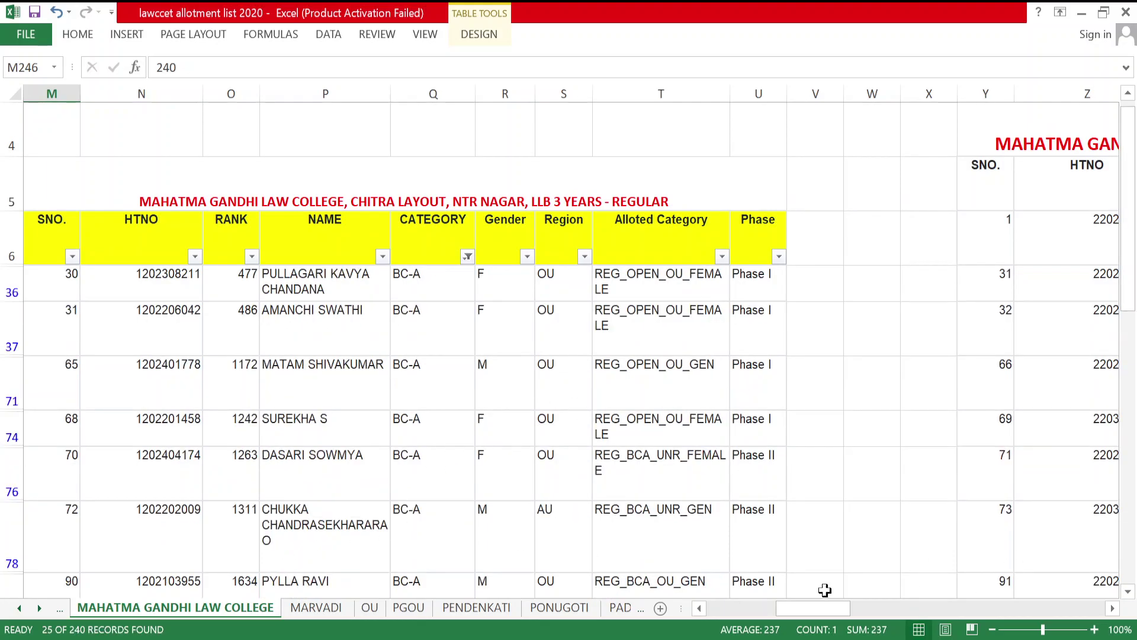
pyautogui.click(1128, 591)
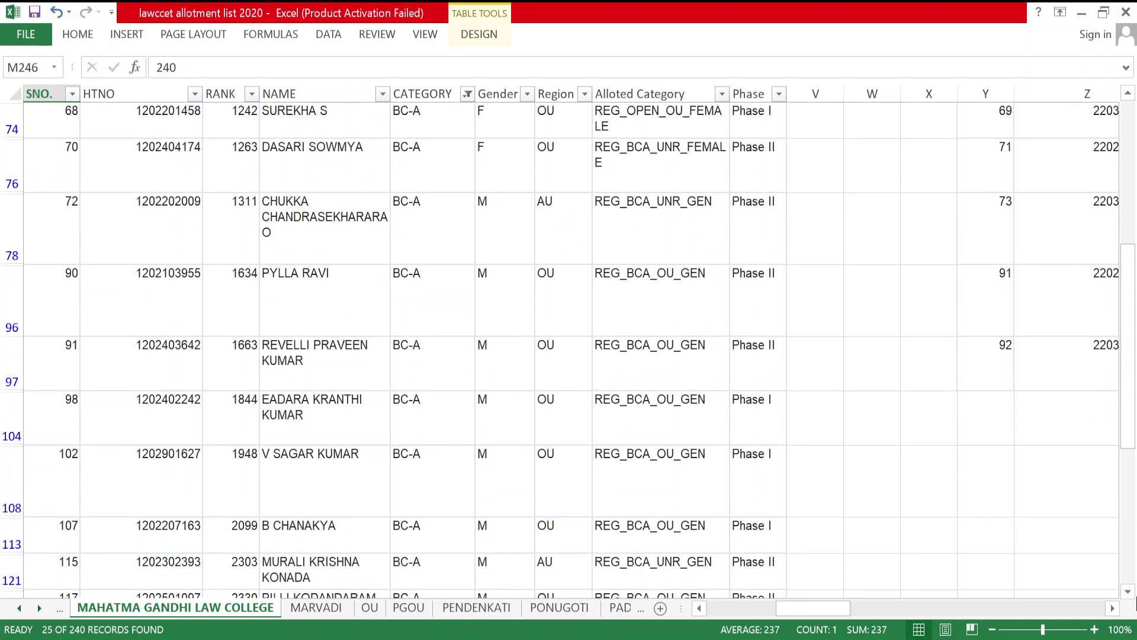
pyautogui.moveTo(1129, 600); pyautogui.dragTo(1129, 599)
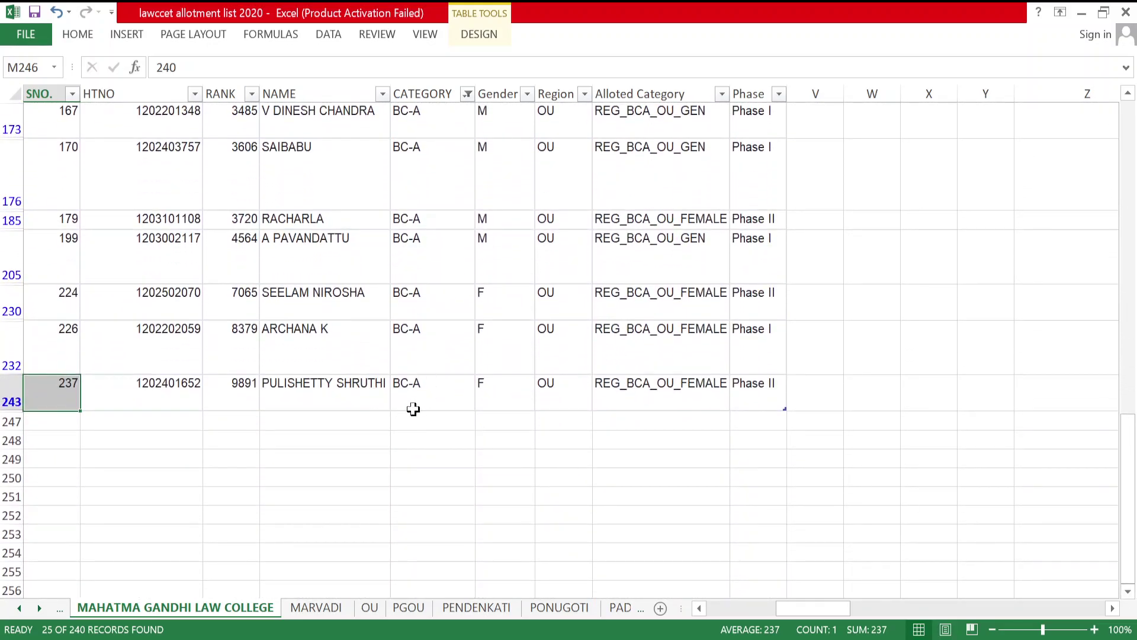
# Switch the CATEGORY filter to BC-B and examine the listed ranks down to the last row
pyautogui.scroll(10, 416, 368)
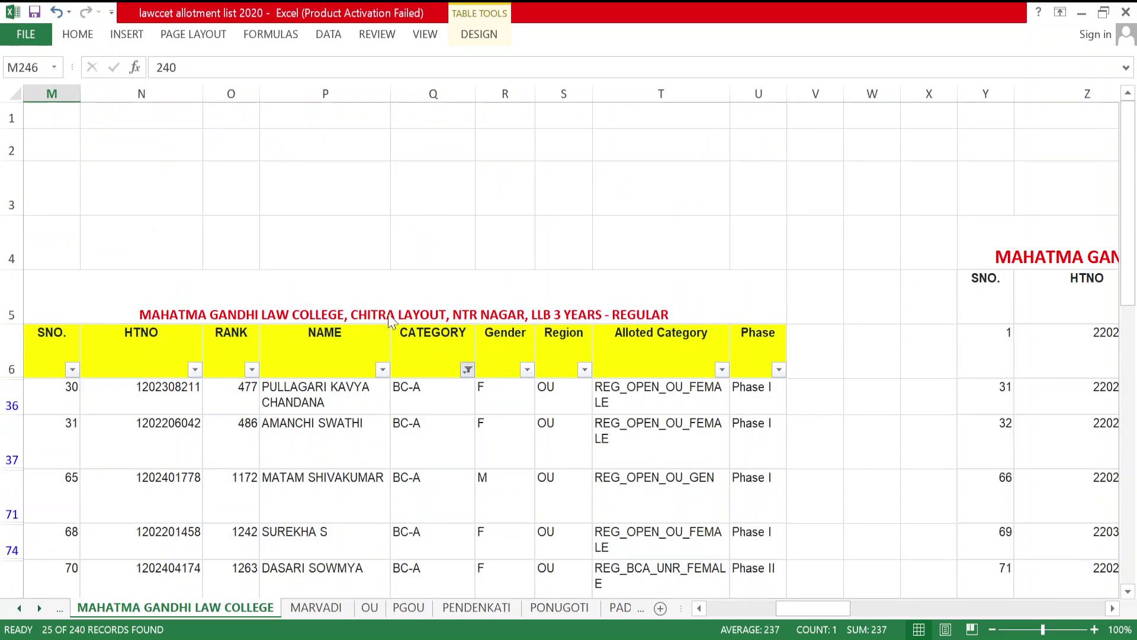
pyautogui.scroll(3, 503, 511)
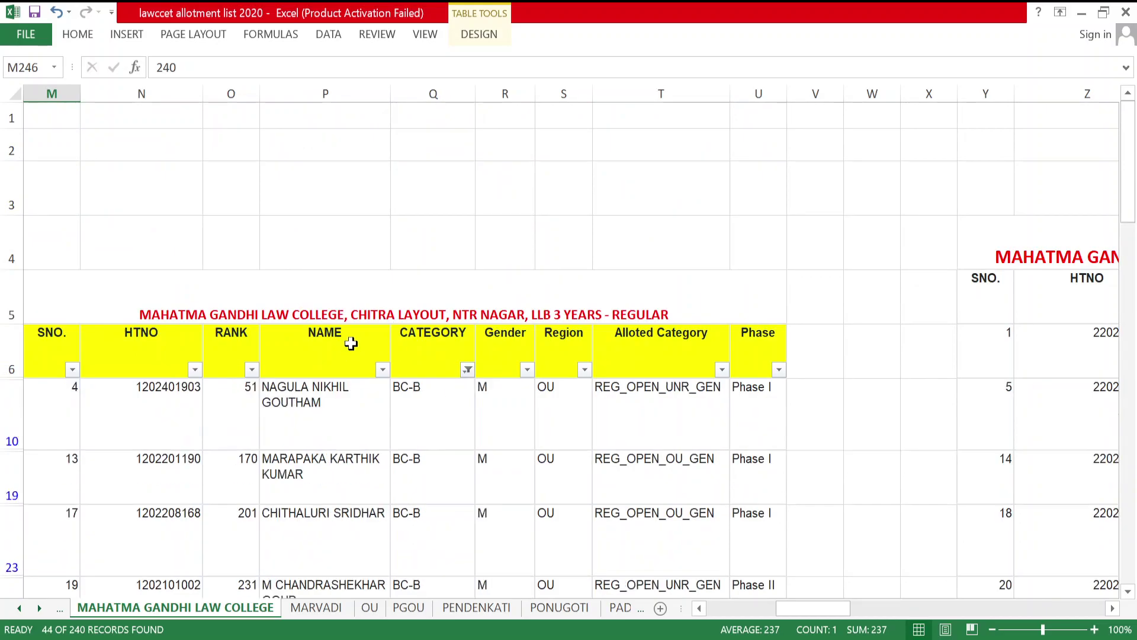
pyautogui.moveTo(1129, 593); pyautogui.dragTo(1130, 598)
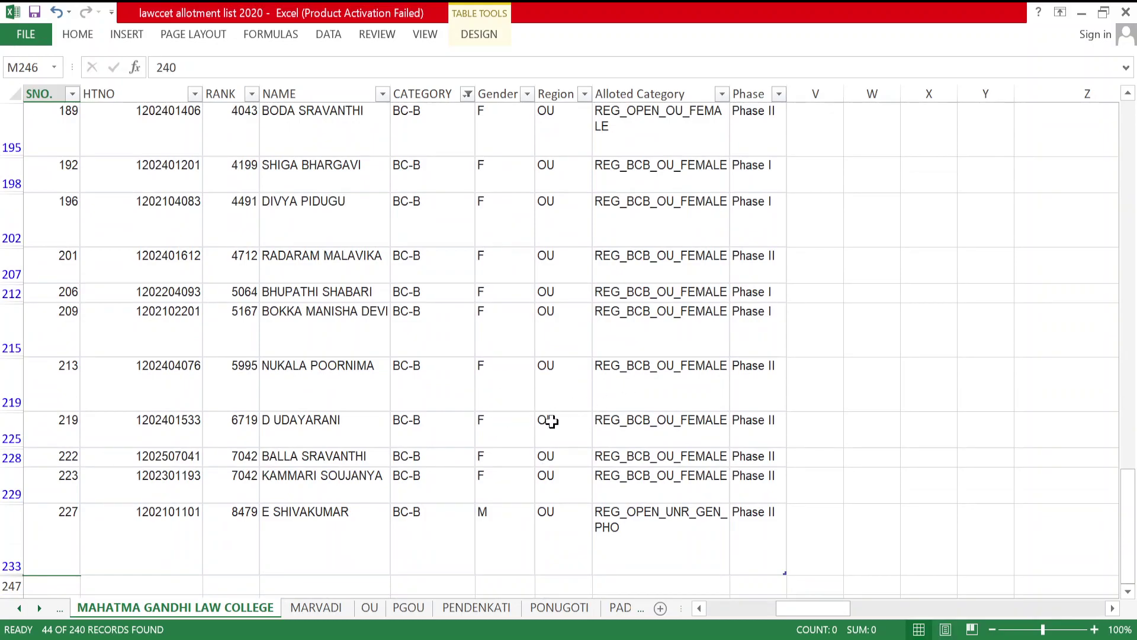
# Filter the CATEGORY column by BC-C and by BC-D in turn, examining each group's ranks and allotted categories
pyautogui.scroll(13, 464, 341)
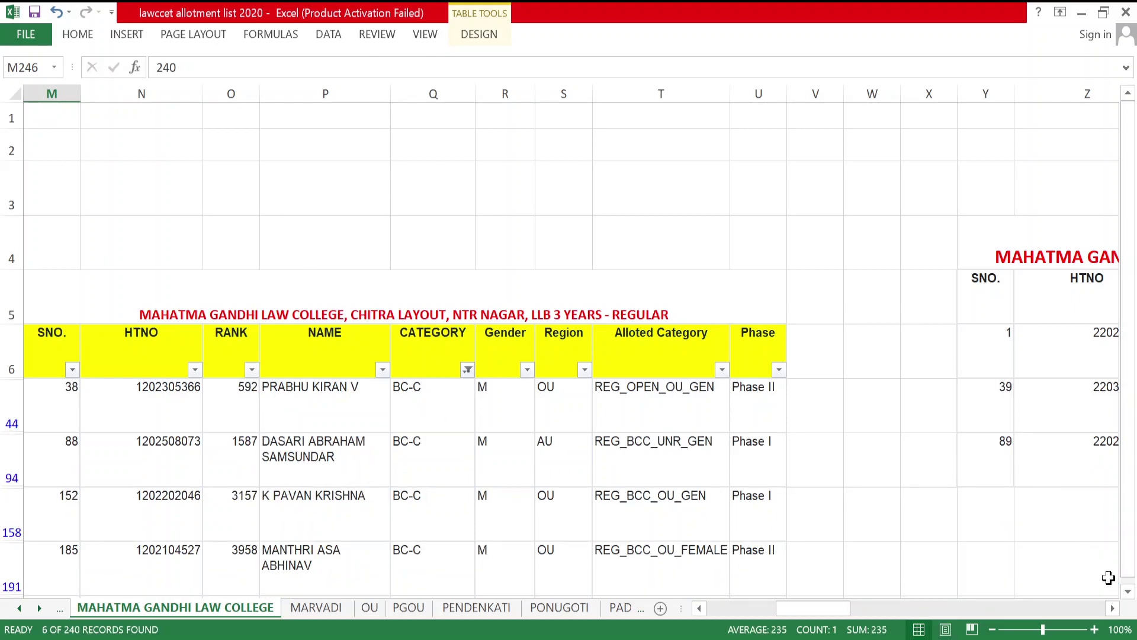
pyautogui.click(1128, 591)
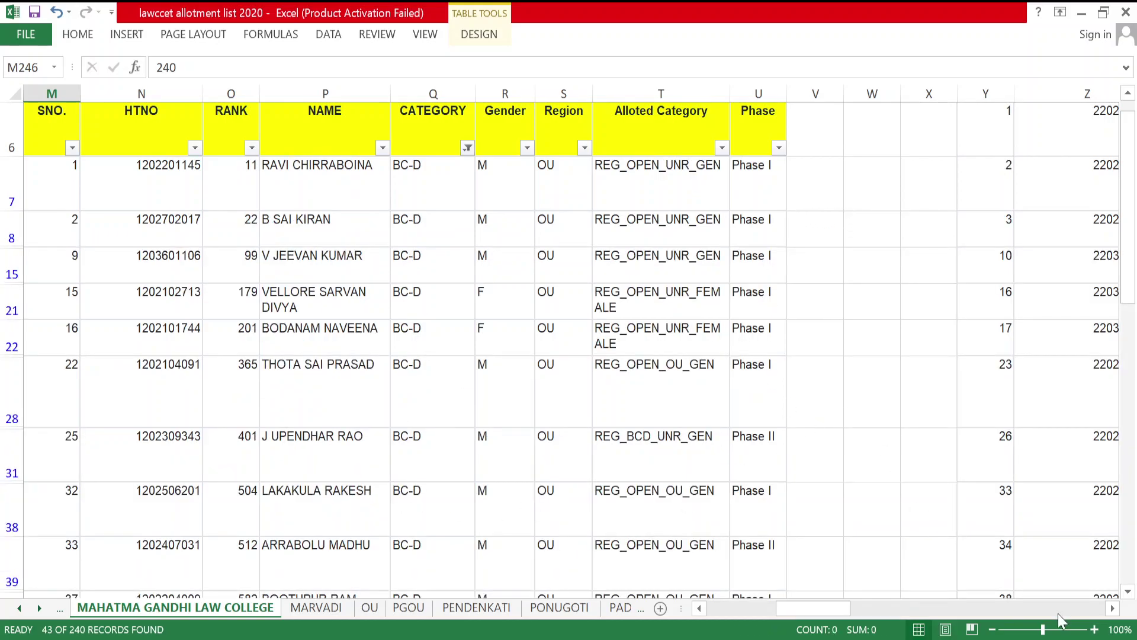
pyautogui.moveTo(1128, 592); pyautogui.dragTo(1129, 592)
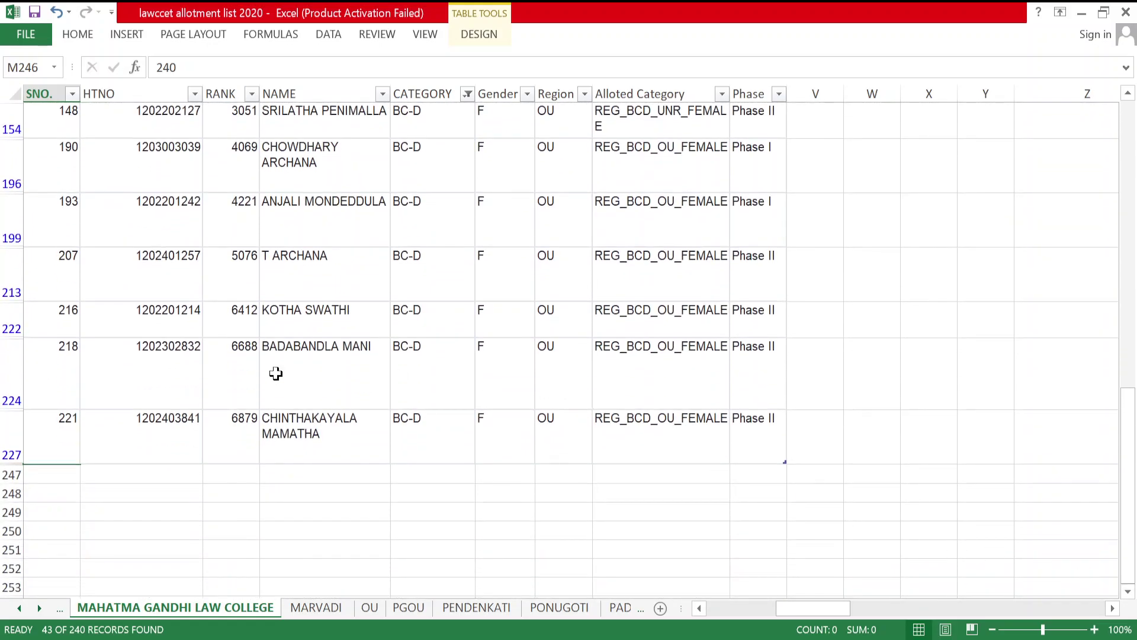
# Switch the CATEGORY filter to BC-E and examine those candidates' ranks and allotted categories
pyautogui.scroll(10, 403, 319)
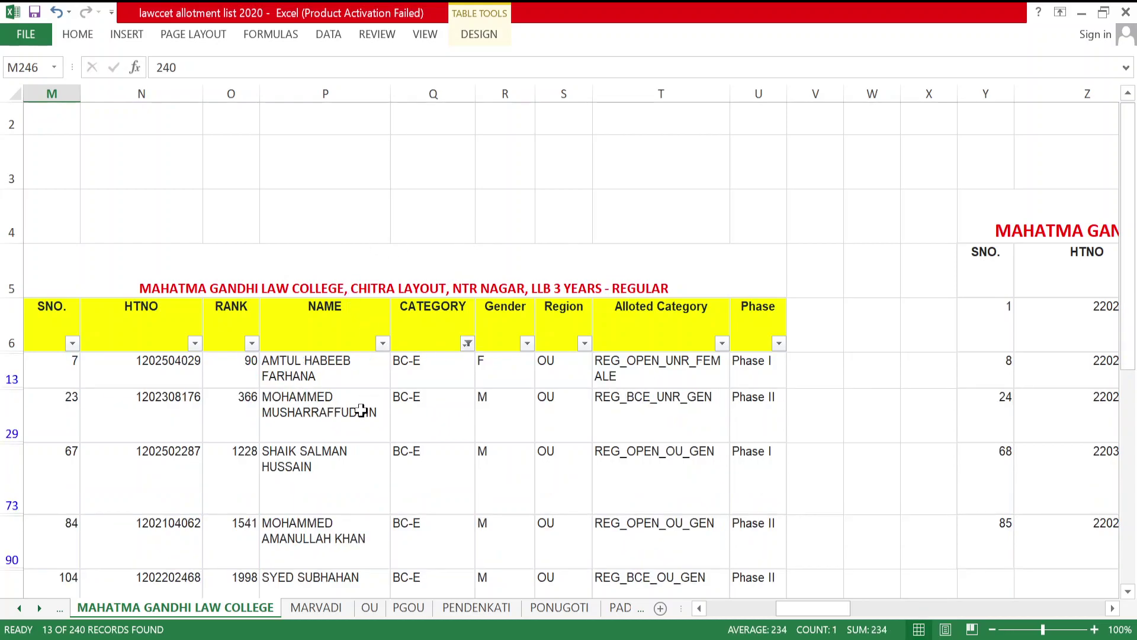
pyautogui.scroll(-2, 362, 410)
pyautogui.scroll(-1, 364, 407)
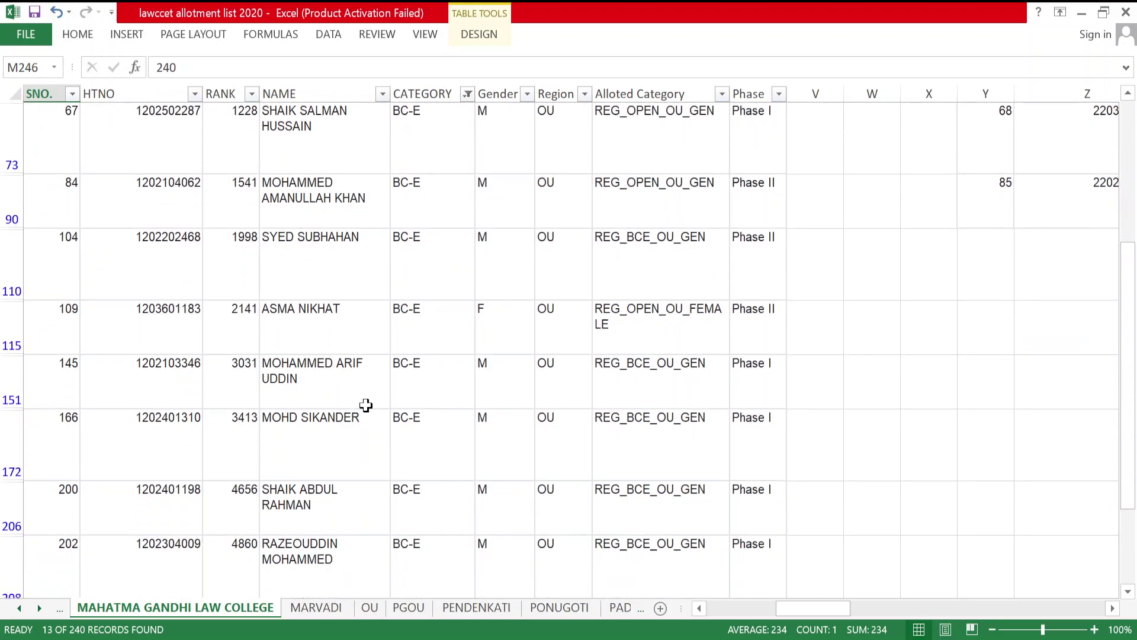
pyautogui.scroll(-1, 366, 405)
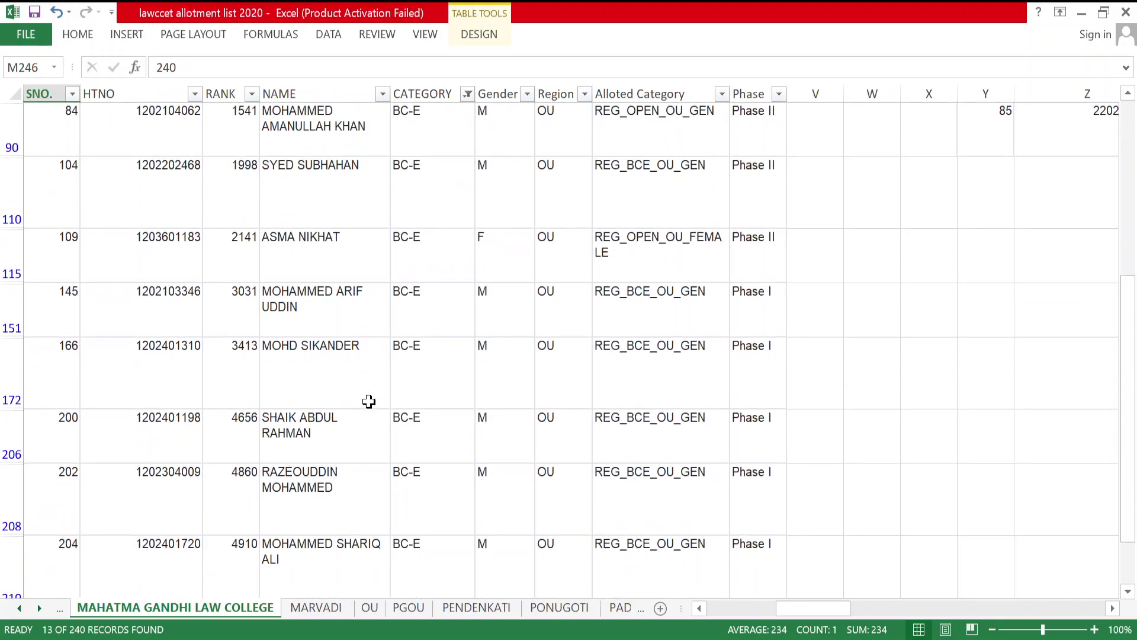
pyautogui.scroll(-3, 368, 402)
# Switch the CATEGORY filter to OC and examine the listed ranks down to the last row
pyautogui.scroll(6, 462, 234)
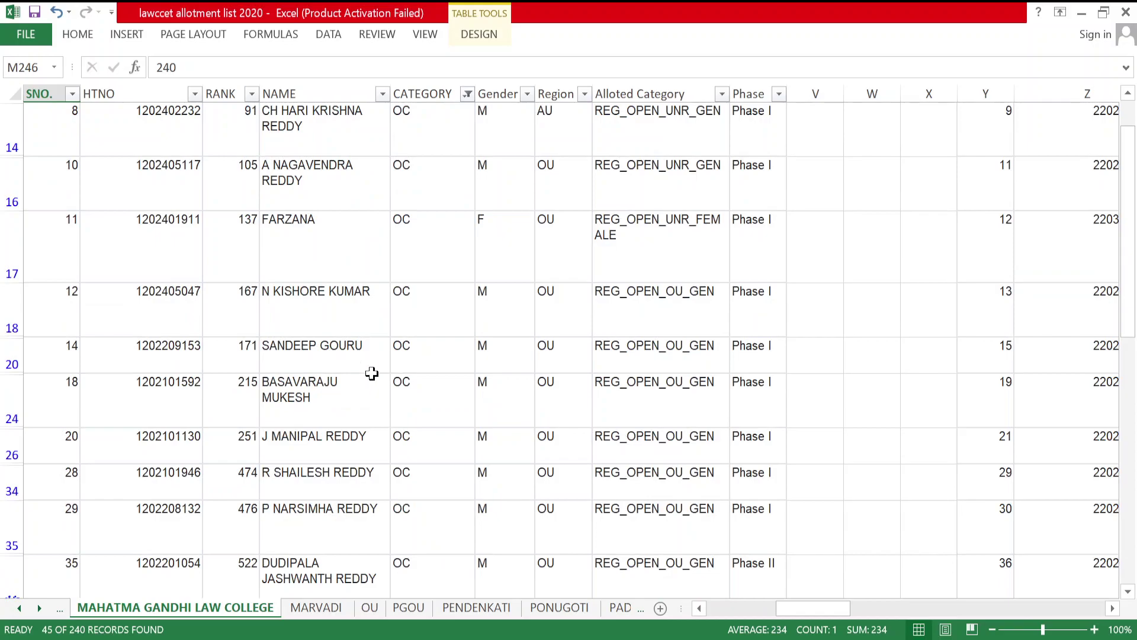
pyautogui.scroll(-6, 545, 522)
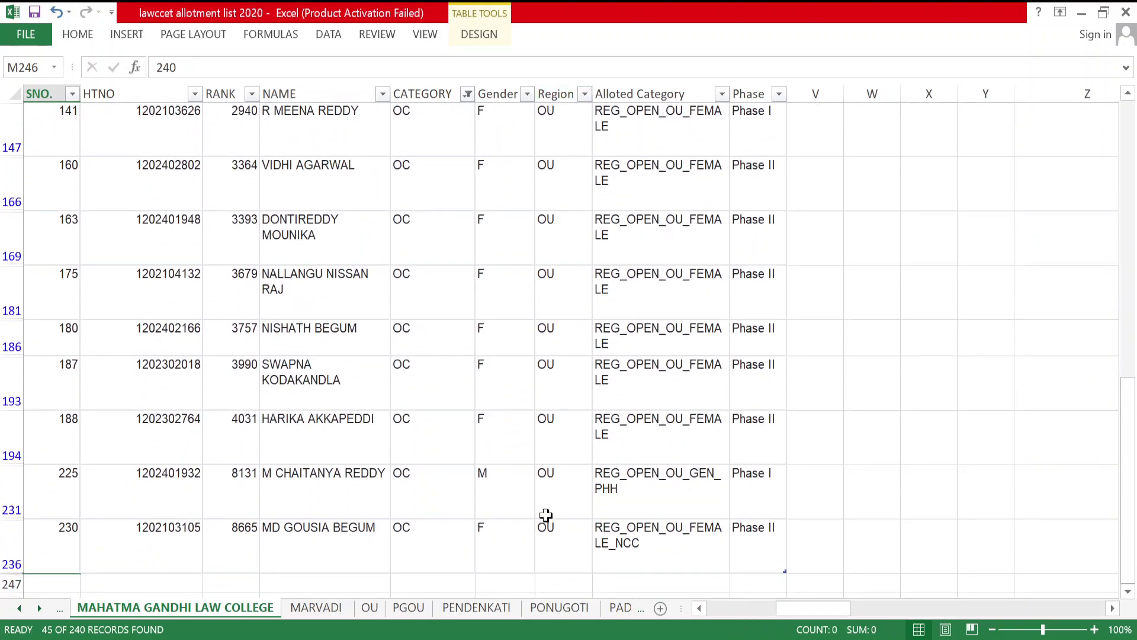
# Review the OC rows again down to the end and inspect the full Alloted Category text for SNO. 225 and 230
pyautogui.scroll(15, 776, 436)
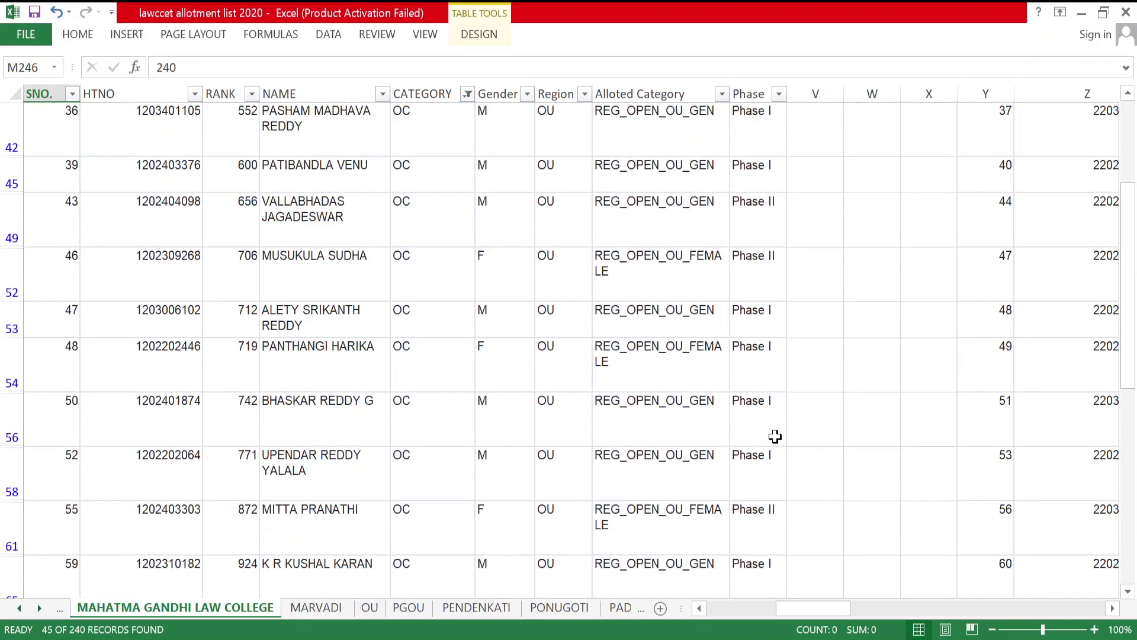
pyautogui.click(1126, 591)
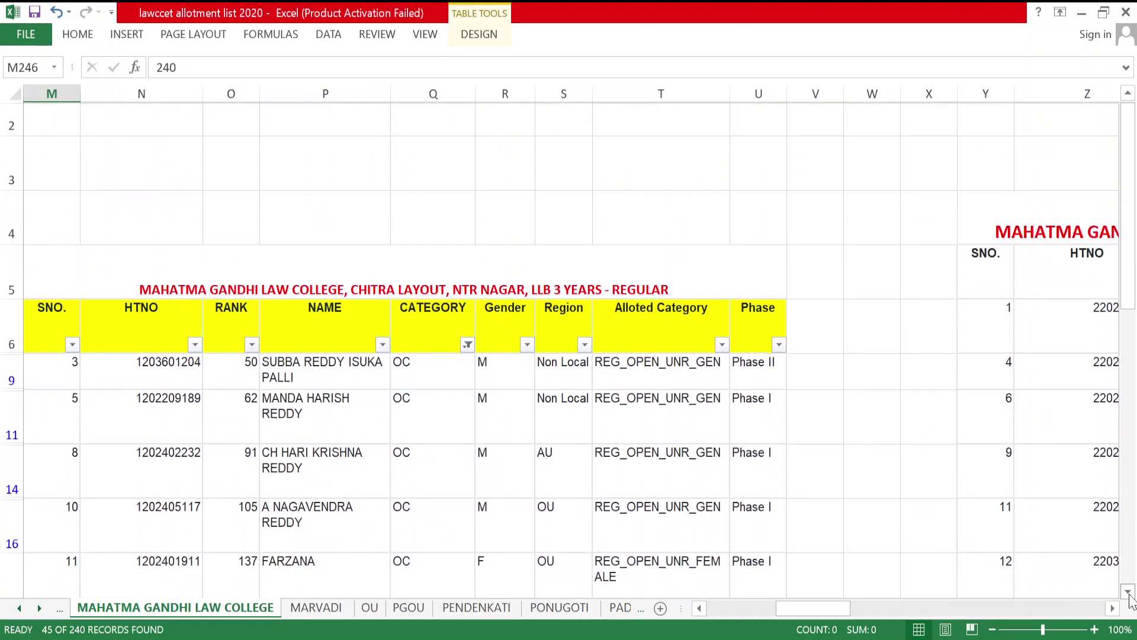
pyautogui.moveTo(1130, 596); pyautogui.dragTo(1130, 596)
pyautogui.doubleClick(656, 428)
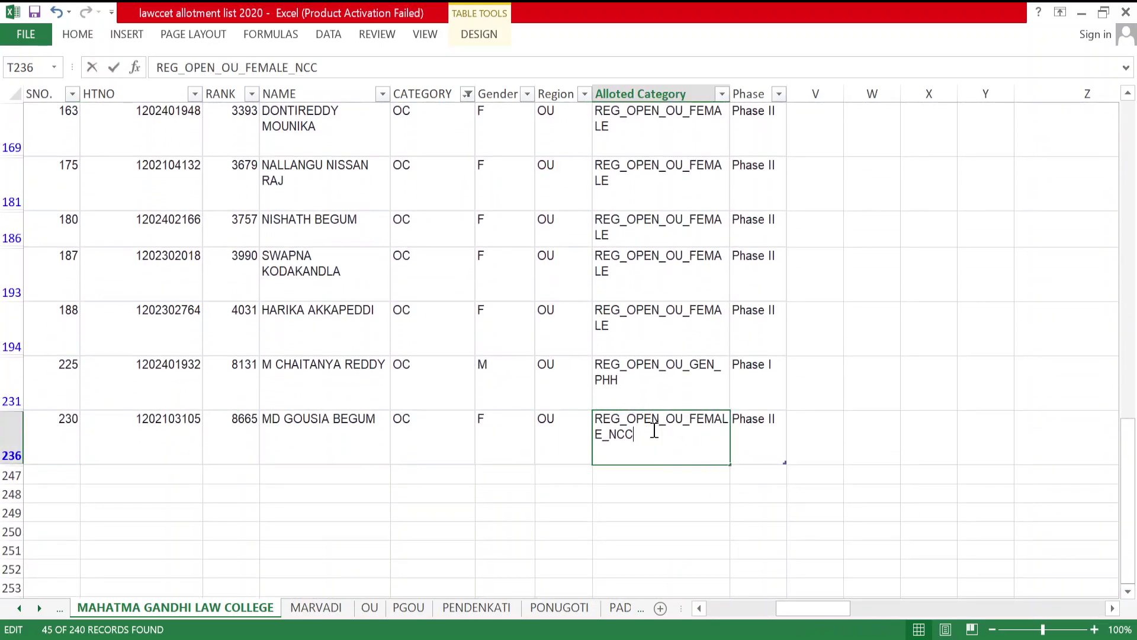
pyautogui.moveTo(652, 432); pyautogui.dragTo(604, 422)
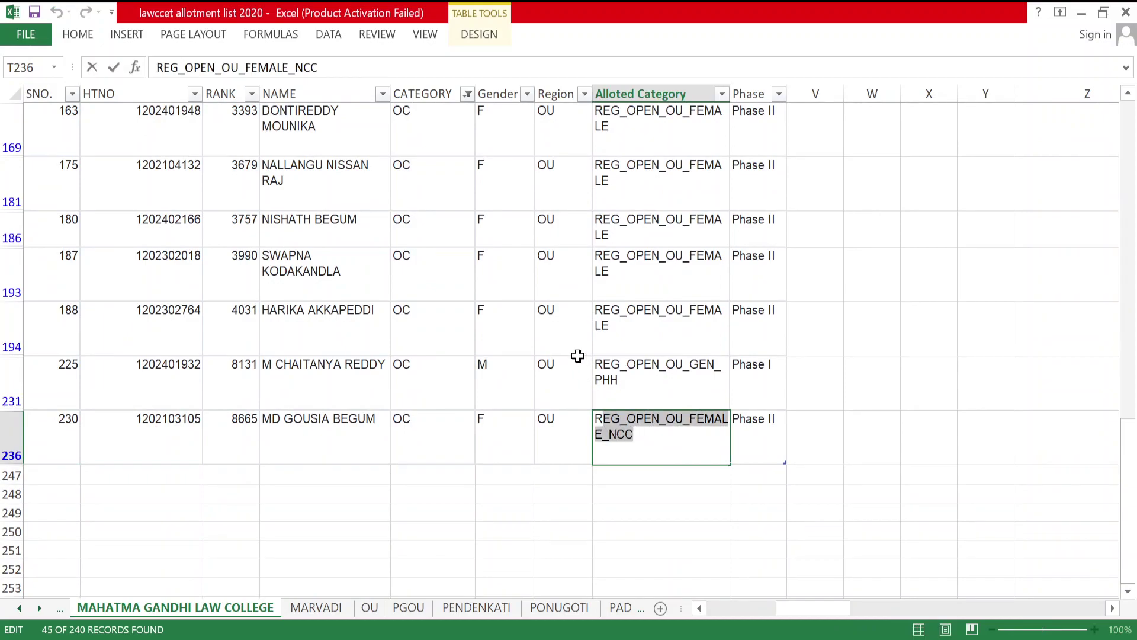
pyautogui.click(578, 358)
pyautogui.click(615, 381)
pyautogui.doubleClick(618, 379)
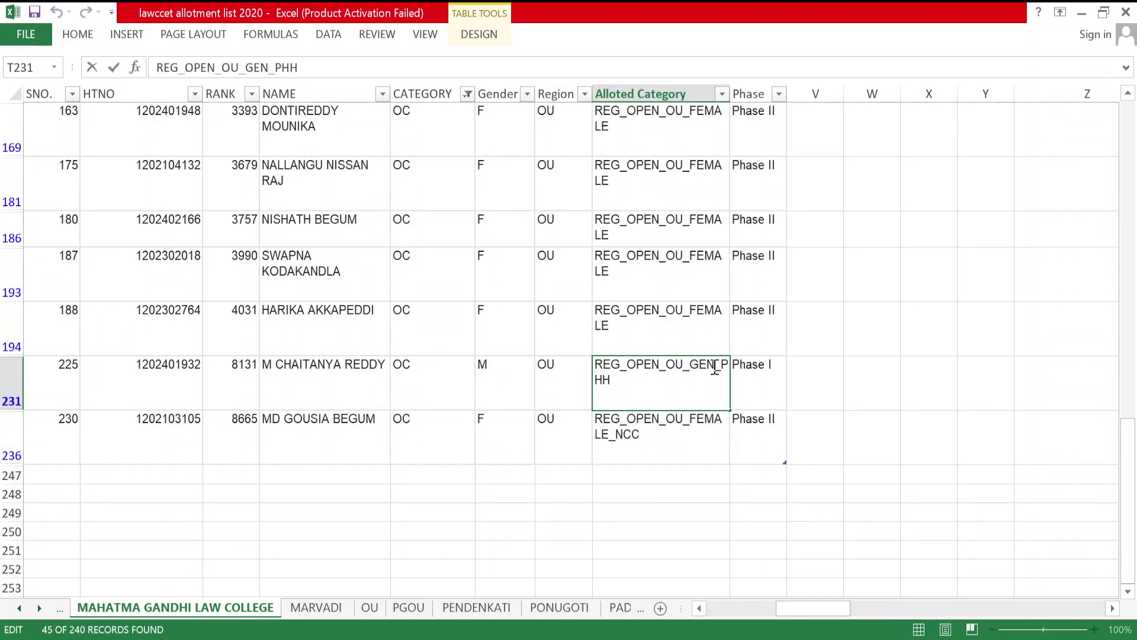
pyautogui.doubleClick(724, 379)
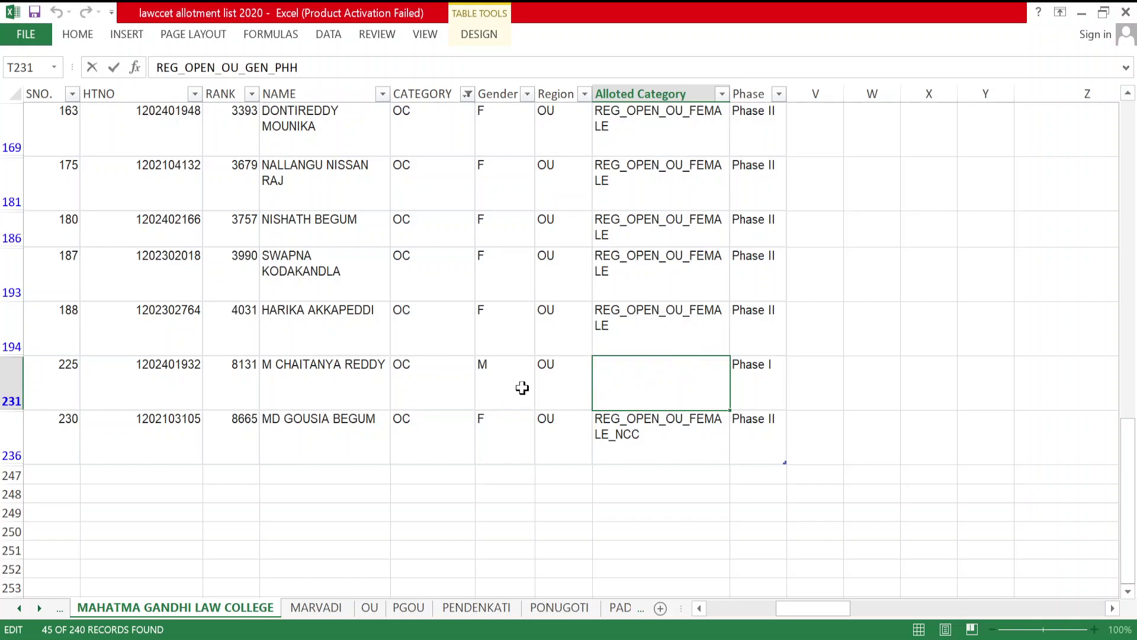
# Switch the CATEGORY filter to SC and examine the listed ranks and allotted categories down to the last row
pyautogui.scroll(10, 516, 385)
pyautogui.press('Escape')
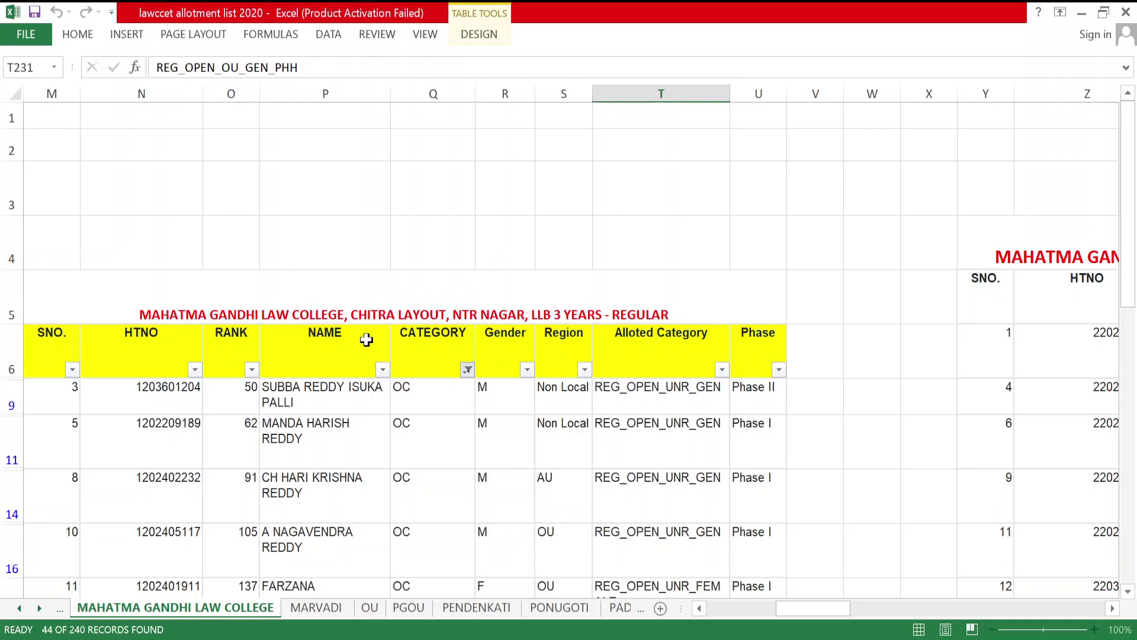
pyautogui.scroll(-5, 366, 340)
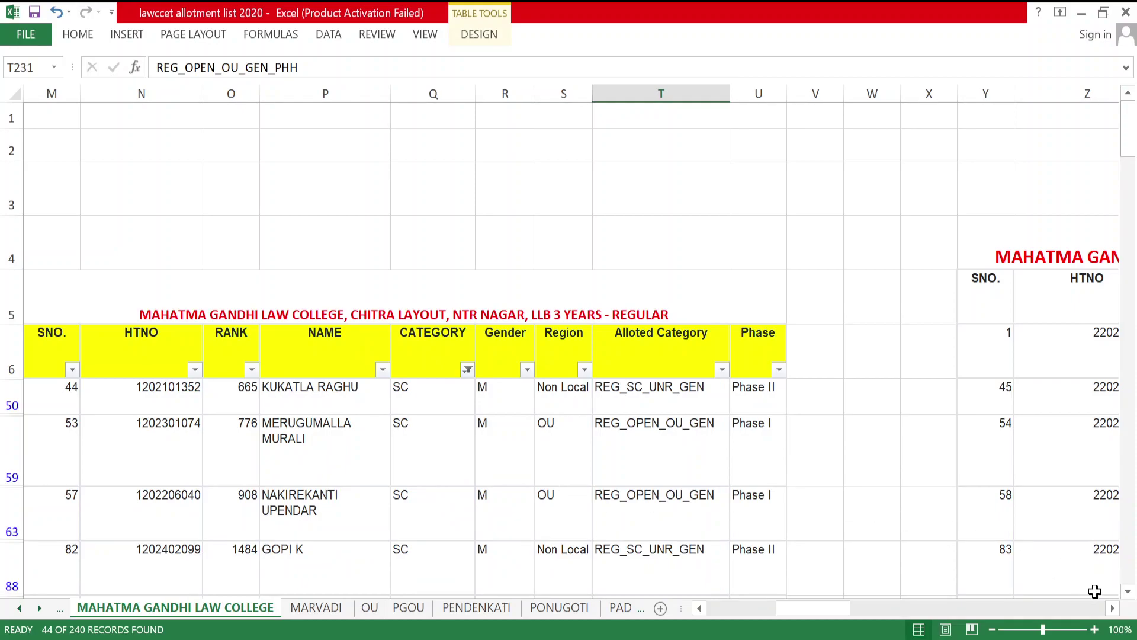
pyautogui.click(1127, 592)
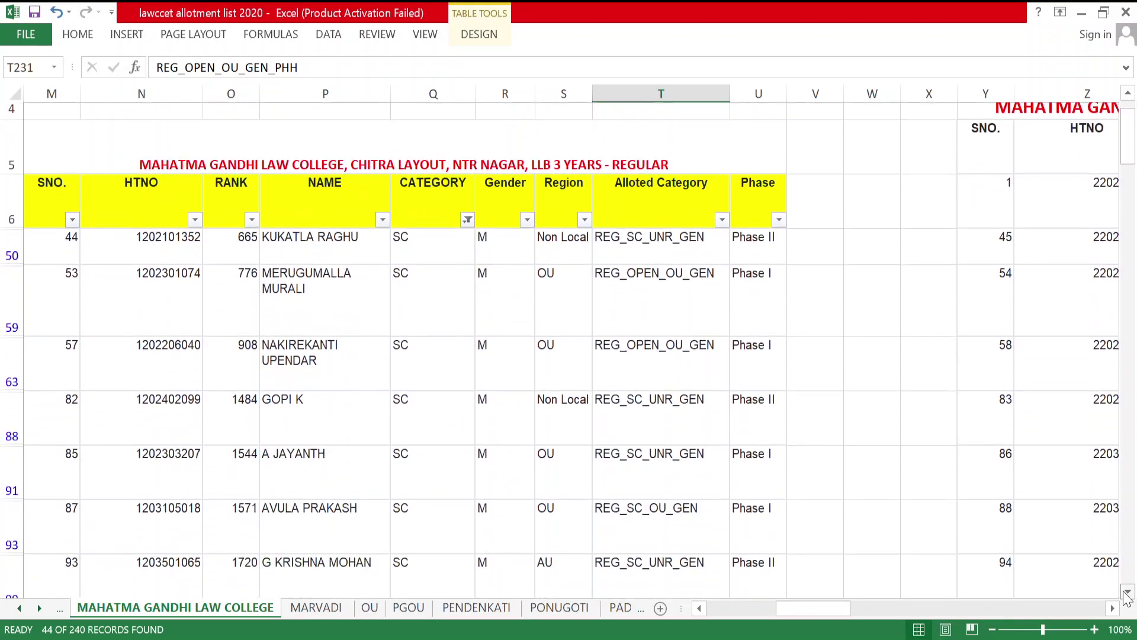
pyautogui.moveTo(1127, 592); pyautogui.dragTo(1126, 107)
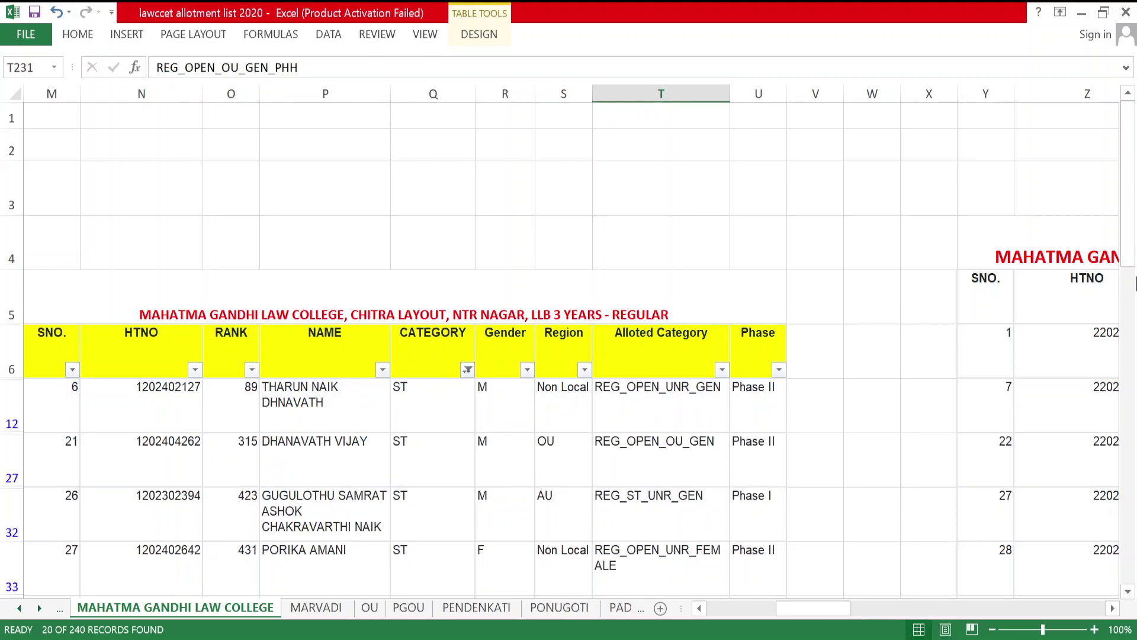
# Filter the CATEGORY column by ST and examine those candidates' ranks and allotted categories down to the last row
pyautogui.click(1127, 592)
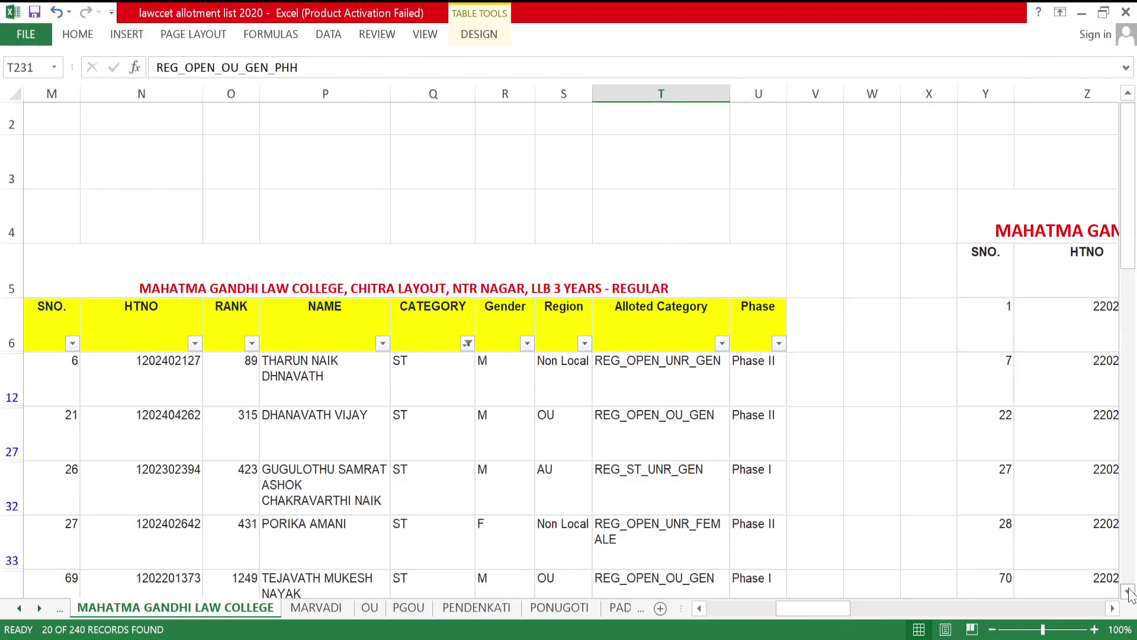
pyautogui.click(1128, 591)
pyautogui.click(1128, 591)
pyautogui.click(1128, 591)
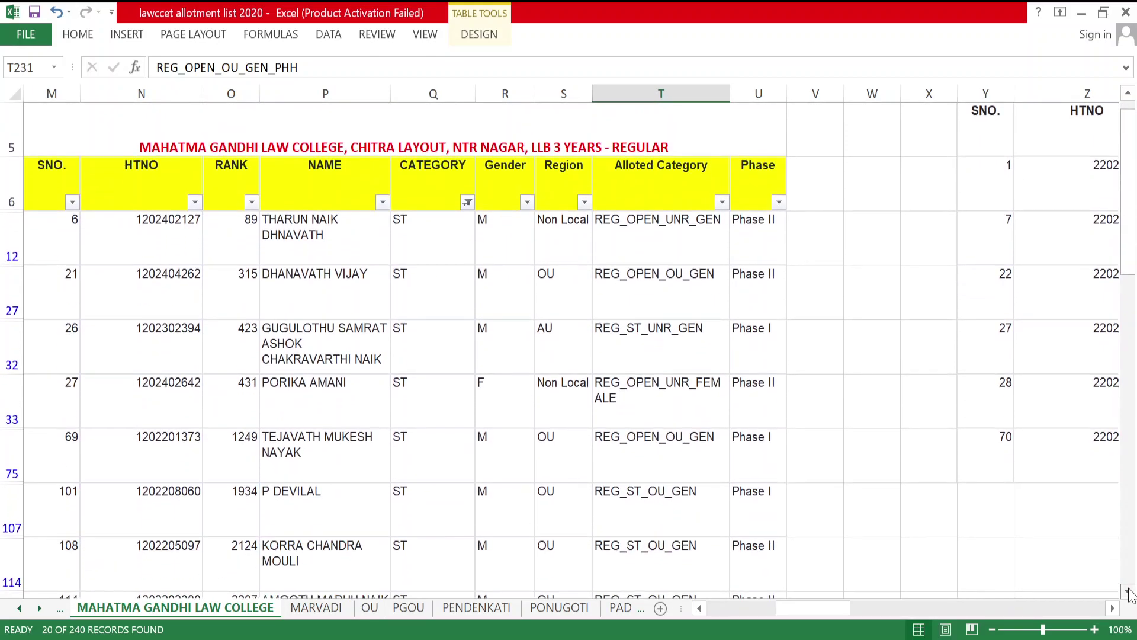
pyautogui.click(1128, 591)
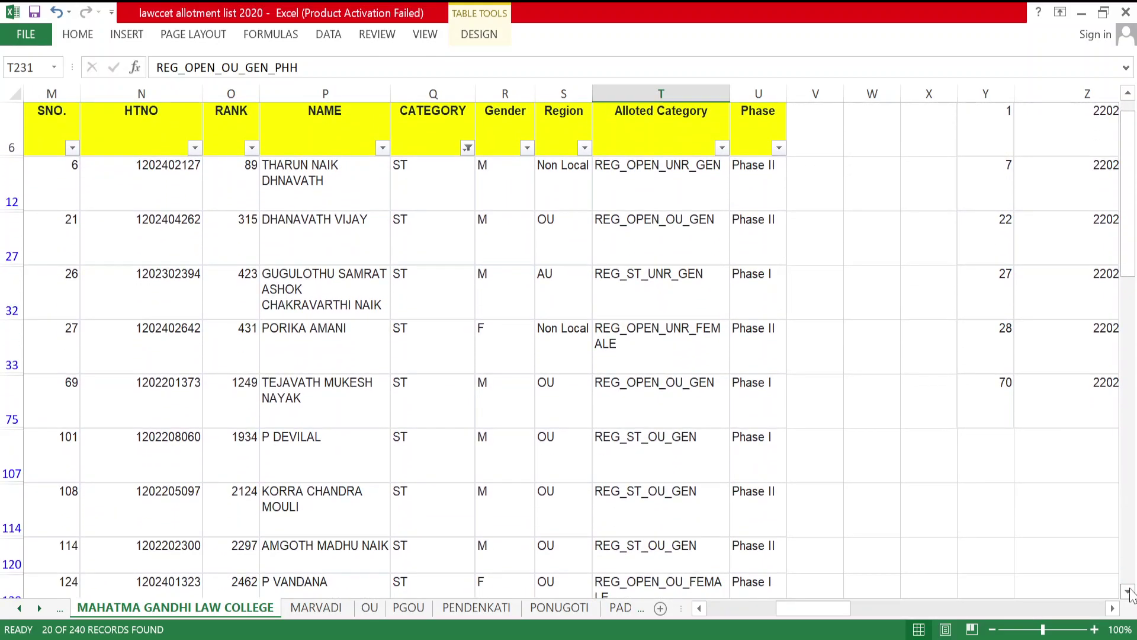
pyautogui.click(1128, 591)
pyautogui.click(1128, 591)
pyautogui.click(1128, 591)
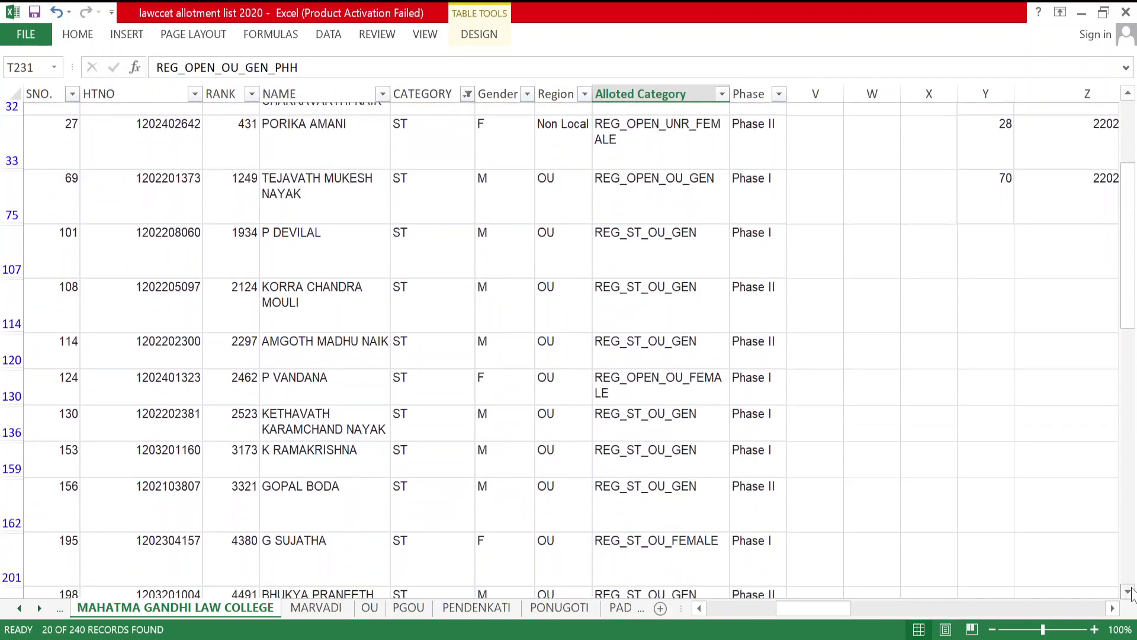
pyautogui.click(1127, 591)
pyautogui.click(1128, 591)
pyautogui.click(1127, 591)
pyautogui.click(1127, 591)
pyautogui.click(1127, 591)
pyautogui.click(1128, 591)
pyautogui.click(1127, 591)
pyautogui.click(1128, 592)
pyautogui.click(1127, 591)
pyautogui.click(1128, 591)
pyautogui.scroll(8, 648, 437)
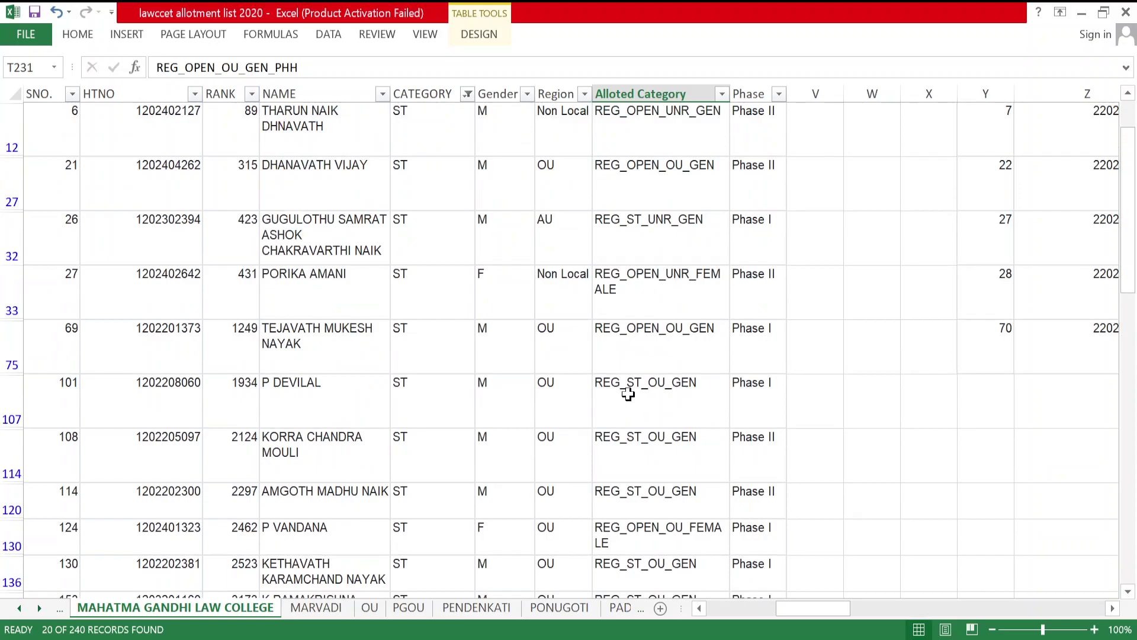
pyautogui.scroll(2, 503, 371)
# Clear the CATEGORY filter and look through the complete LLB 3 Years Regular list down to its final ranks
pyautogui.click(468, 379)
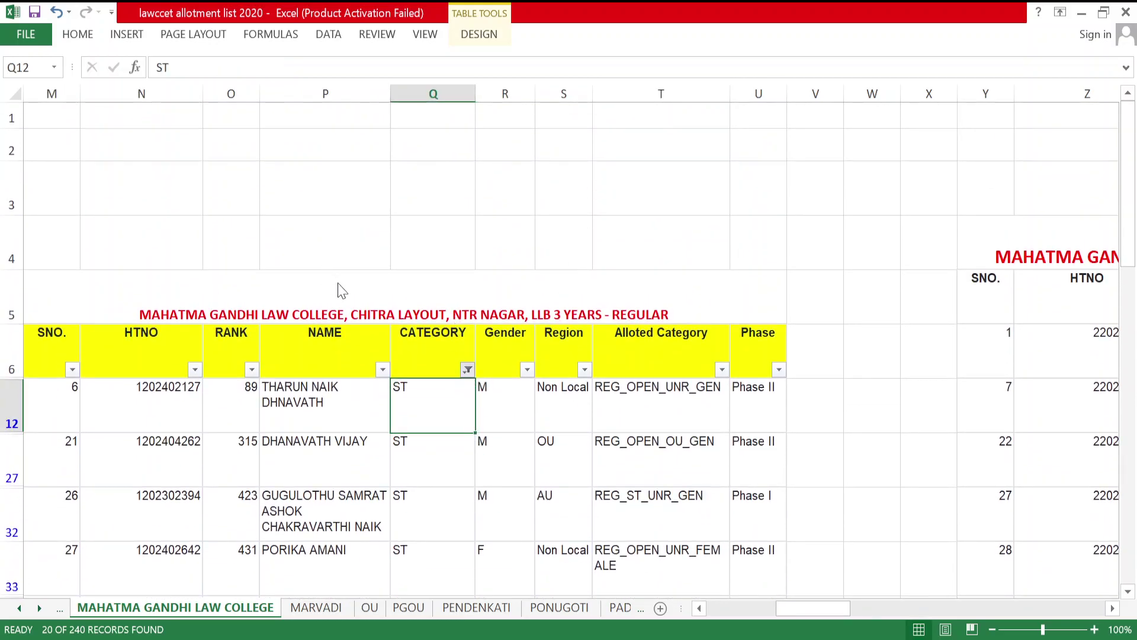
pyautogui.hotkey('ctrl', 'z')
pyautogui.scroll(-20, 429, 353)
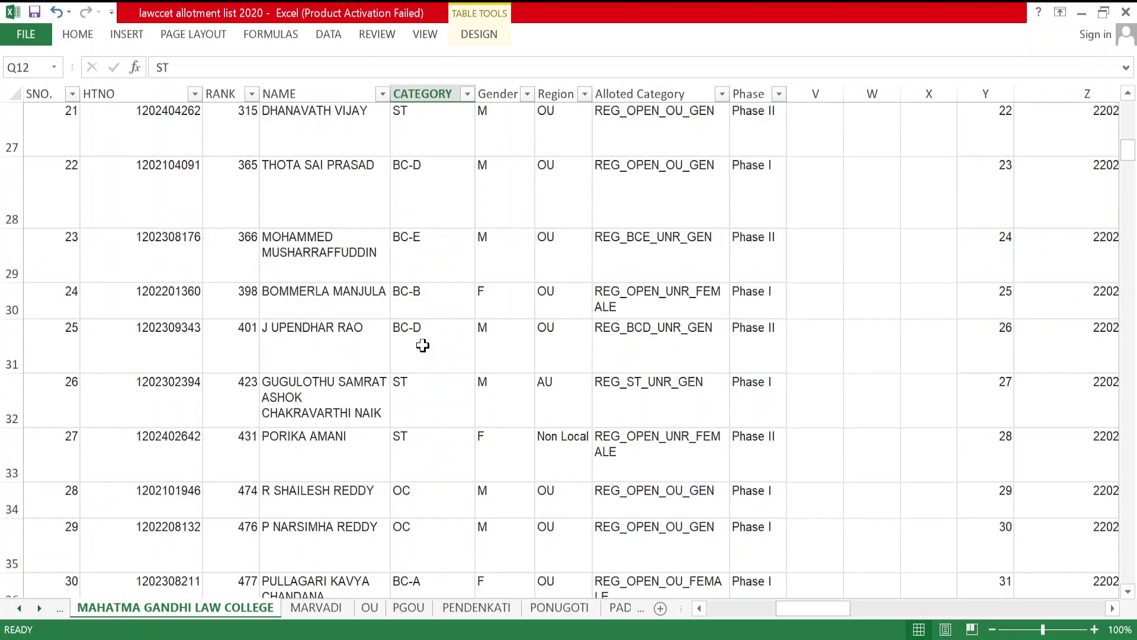
pyautogui.scroll(-20, 428, 353)
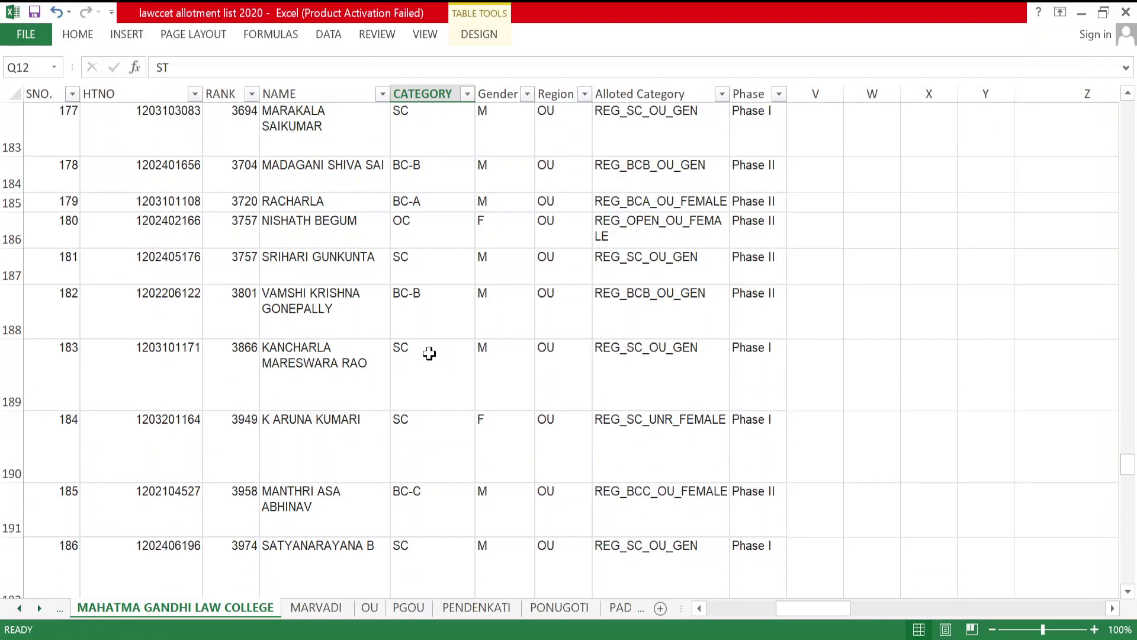
pyautogui.scroll(-14, 428, 355)
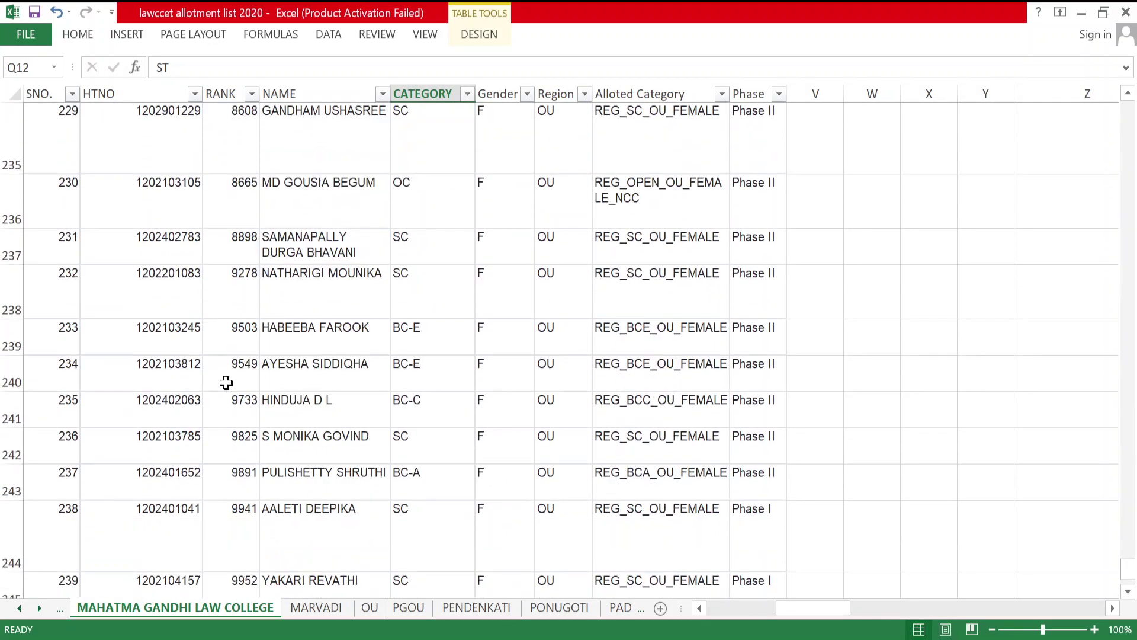
pyautogui.scroll(4, 224, 389)
pyautogui.moveTo(1130, 572); pyautogui.dragTo(1131, 113)
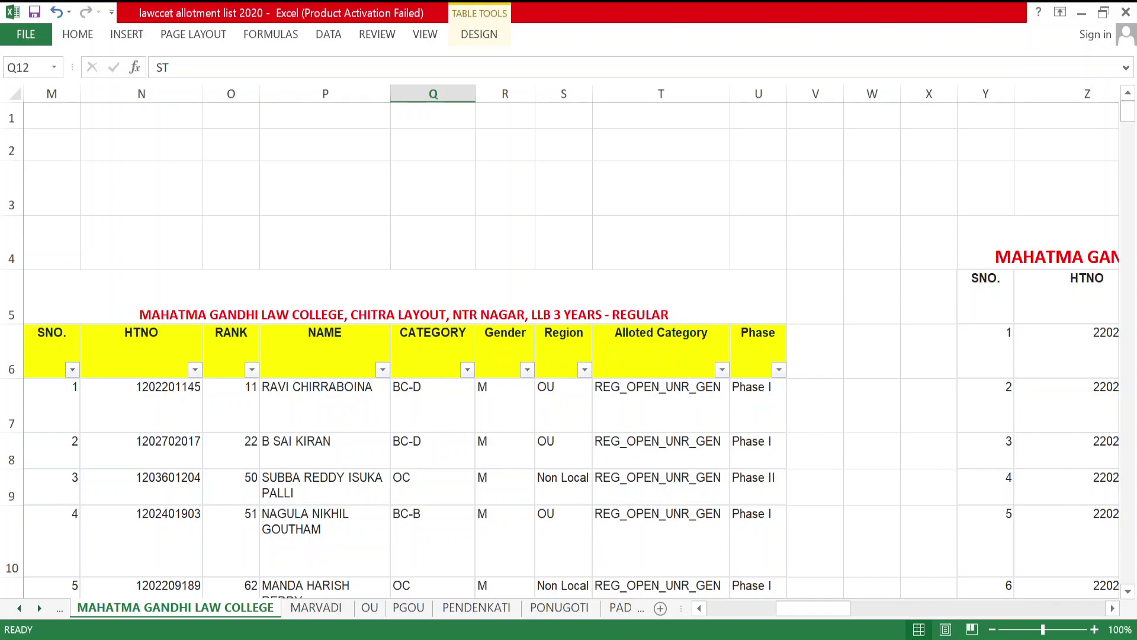
pyautogui.click(734, 635)
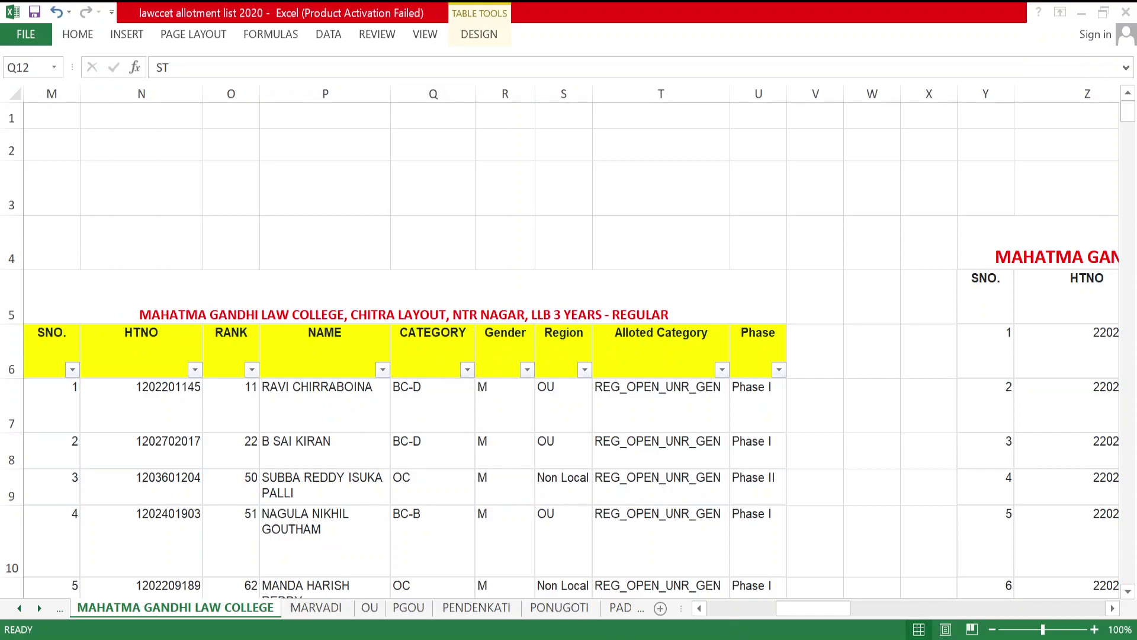